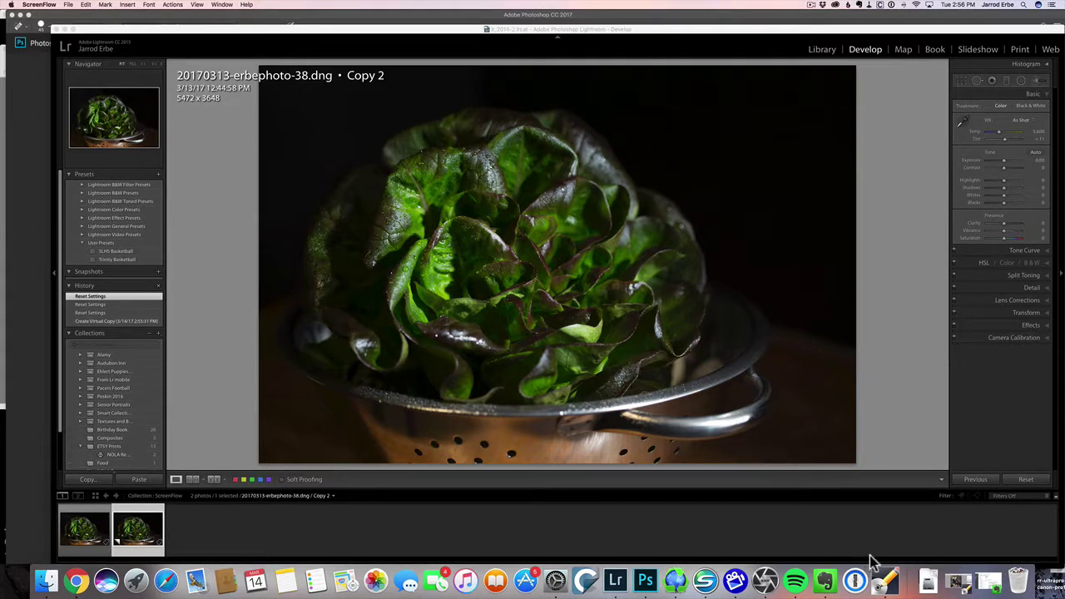
# - Crop the lettuce photo to 5024 x 3349, repositioning it so the lettuce is well framed
pyautogui.click(961, 81)
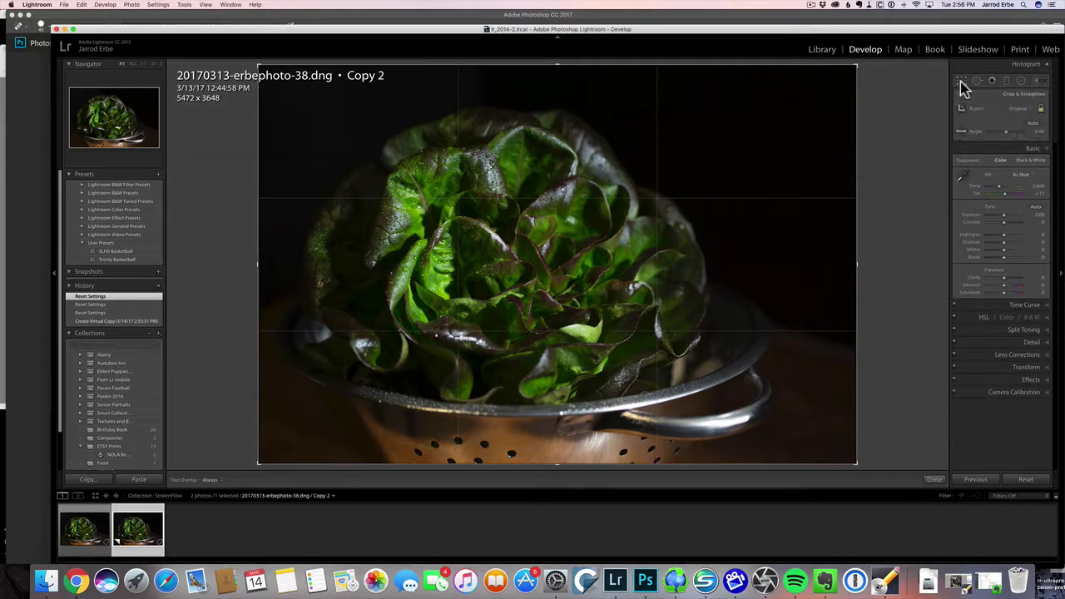
pyautogui.moveTo(856, 68); pyautogui.dragTo(832, 84)
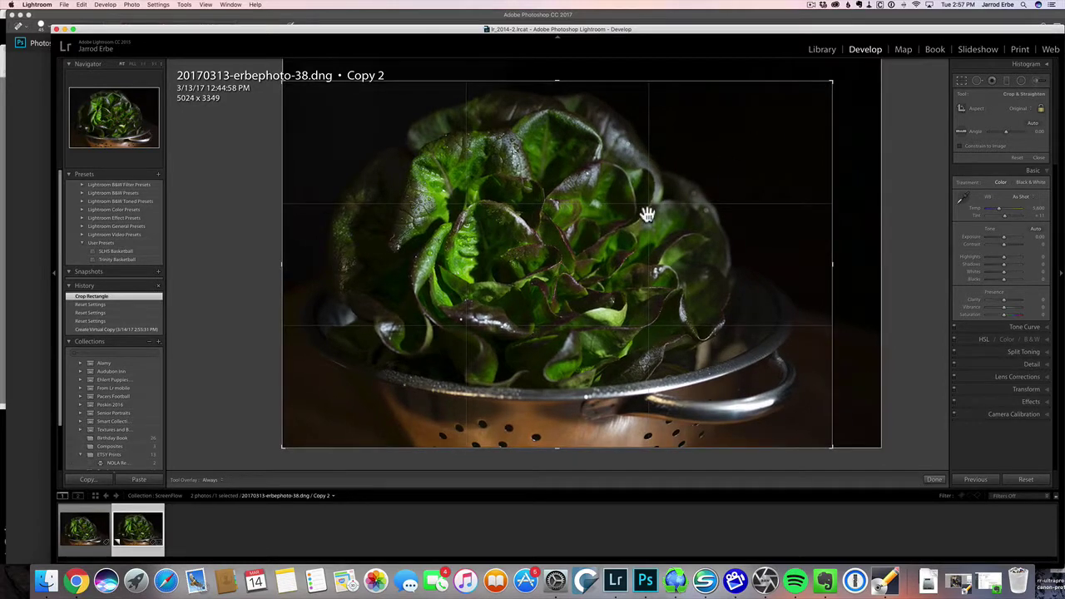
pyautogui.moveTo(644, 214); pyautogui.dragTo(645, 229)
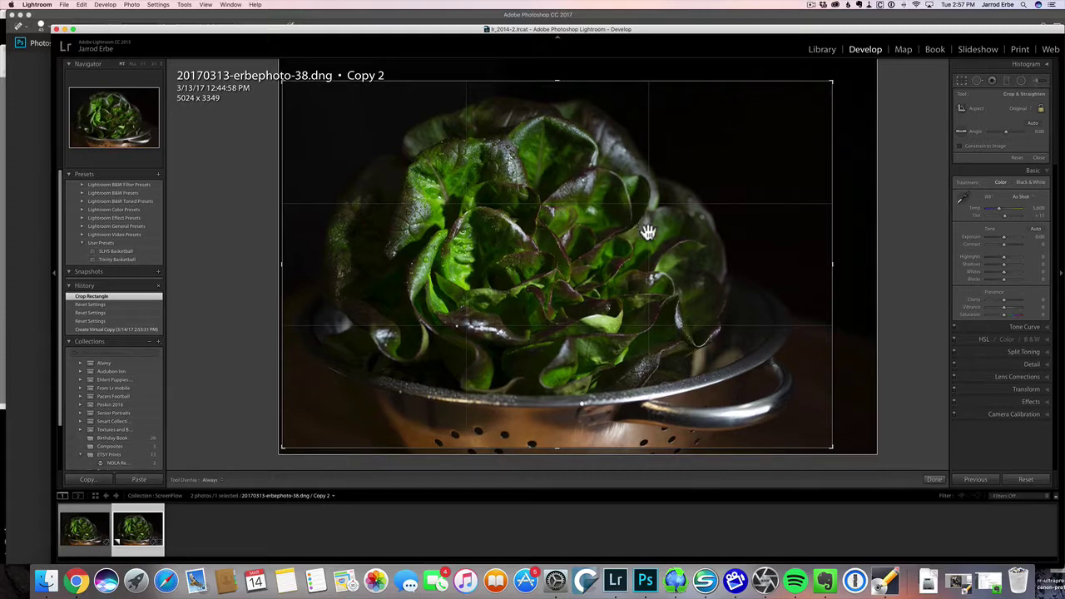
pyautogui.click(935, 481)
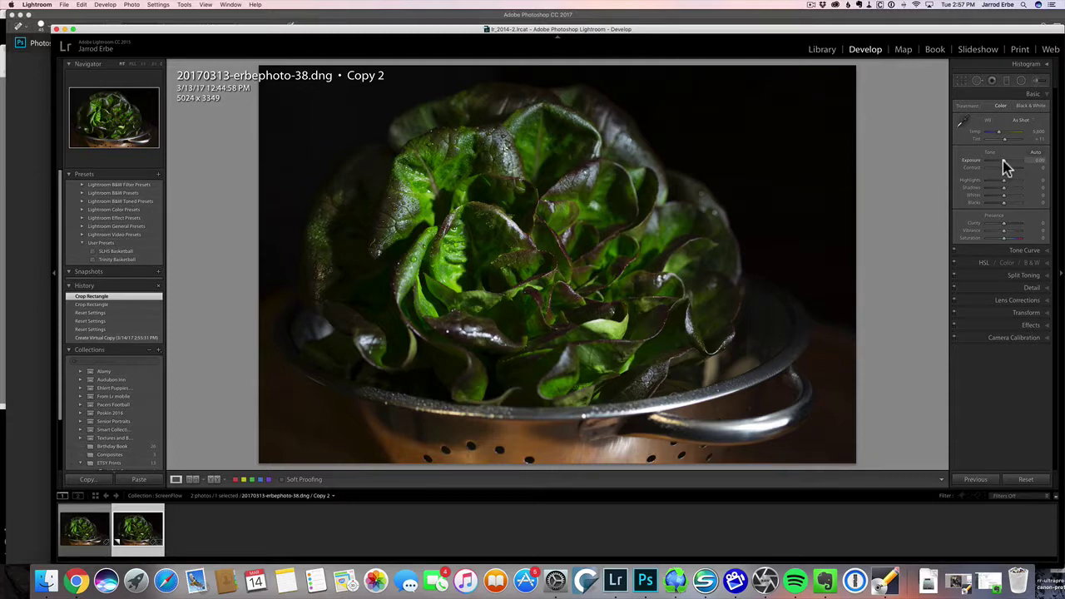
# - Reset Exposure to 0.00 after a trial nudge, and raise Clarity to +15
pyautogui.moveTo(1002, 160); pyautogui.dragTo(1003, 161)
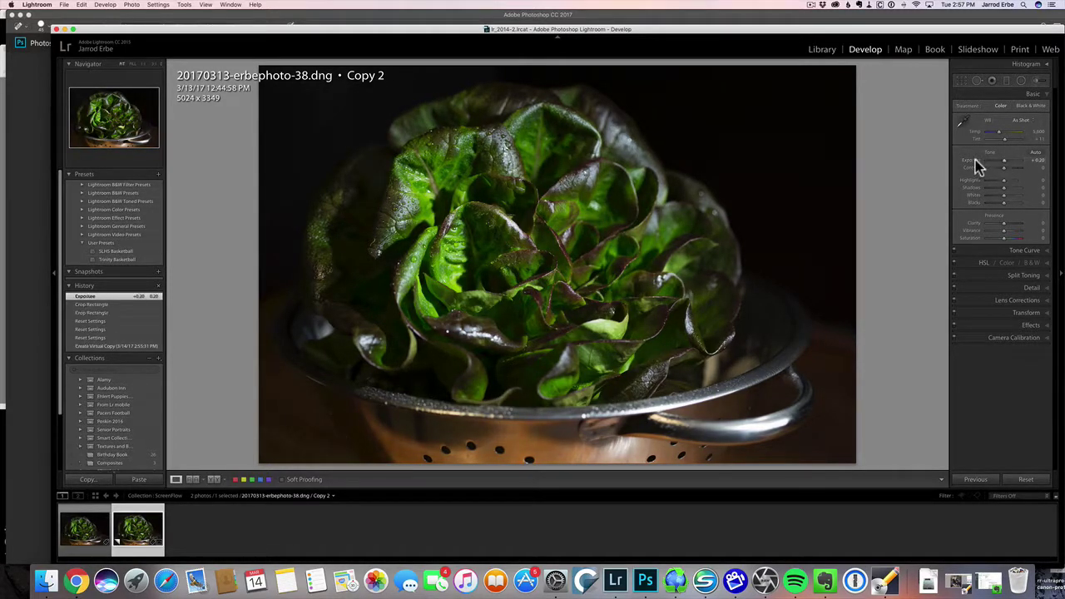
pyautogui.doubleClick(975, 163)
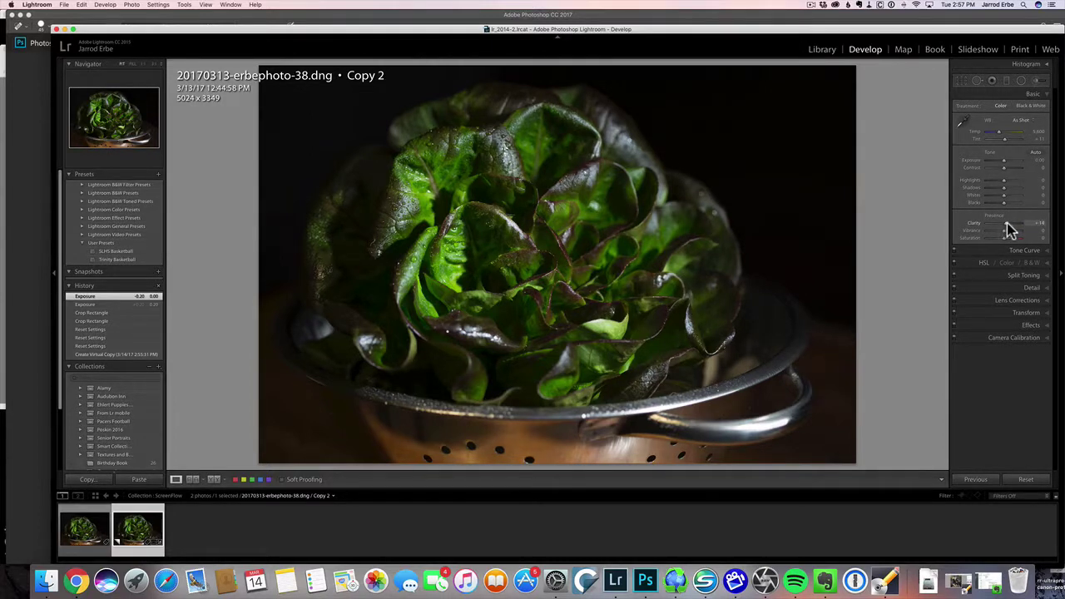
pyautogui.moveTo(1005, 223); pyautogui.dragTo(1009, 223)
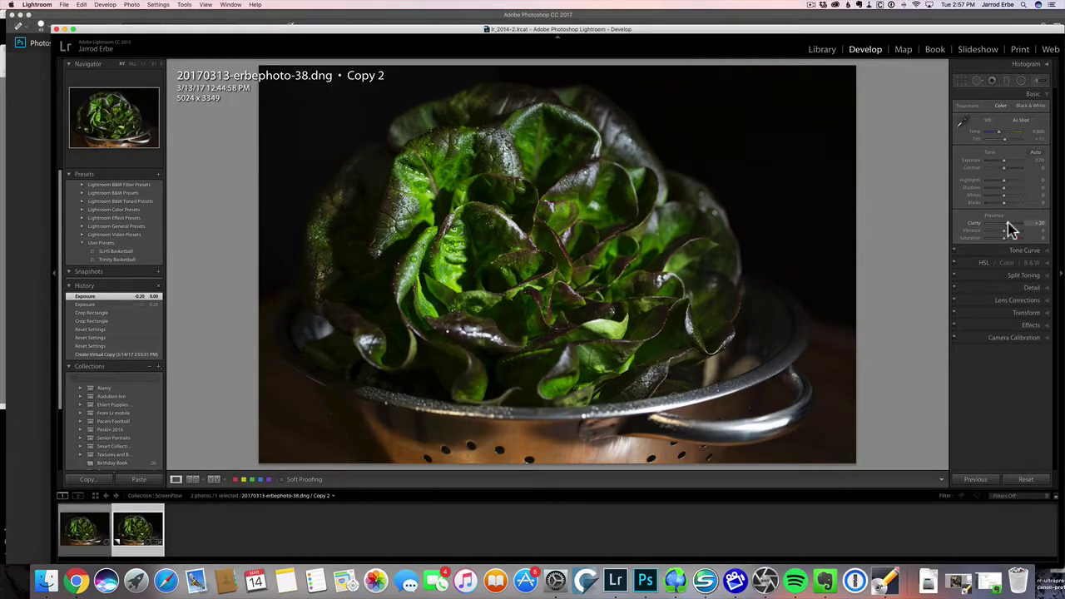
pyautogui.moveTo(1006, 223); pyautogui.dragTo(1008, 230)
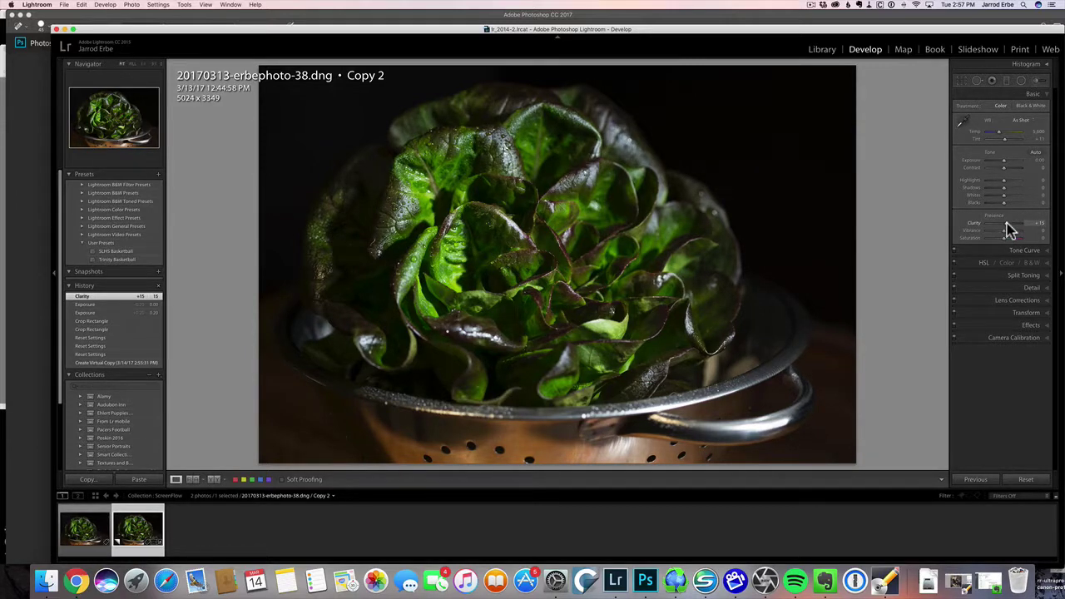
# - Add a radial filter ellipse centred on the lettuce that lowers exposure around it
pyautogui.click(1020, 81)
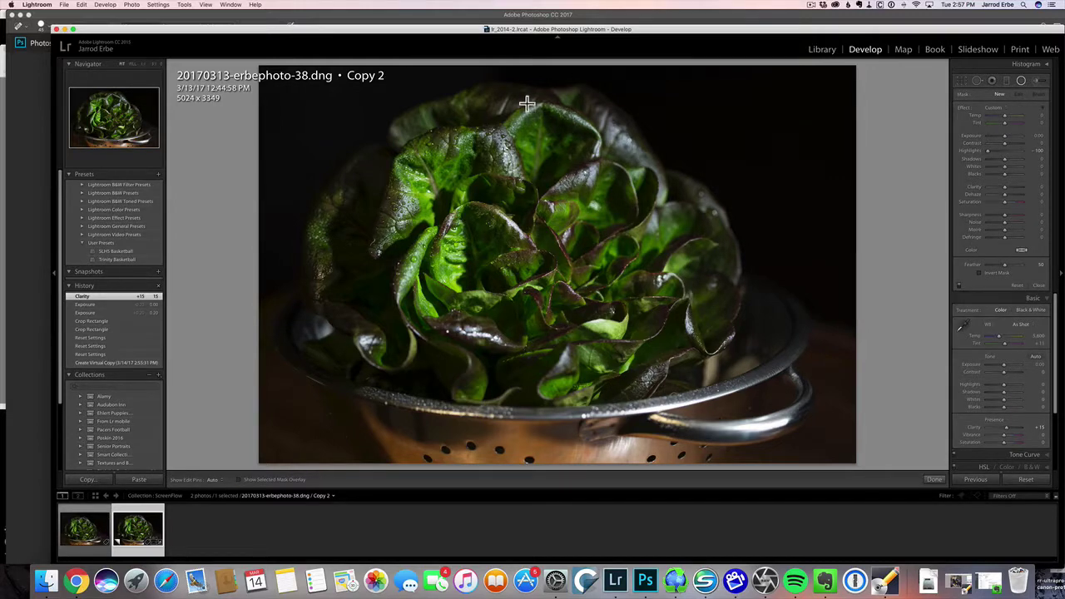
pyautogui.moveTo(528, 103); pyautogui.dragTo(750, 327)
pyautogui.moveTo(532, 100); pyautogui.dragTo(523, 242)
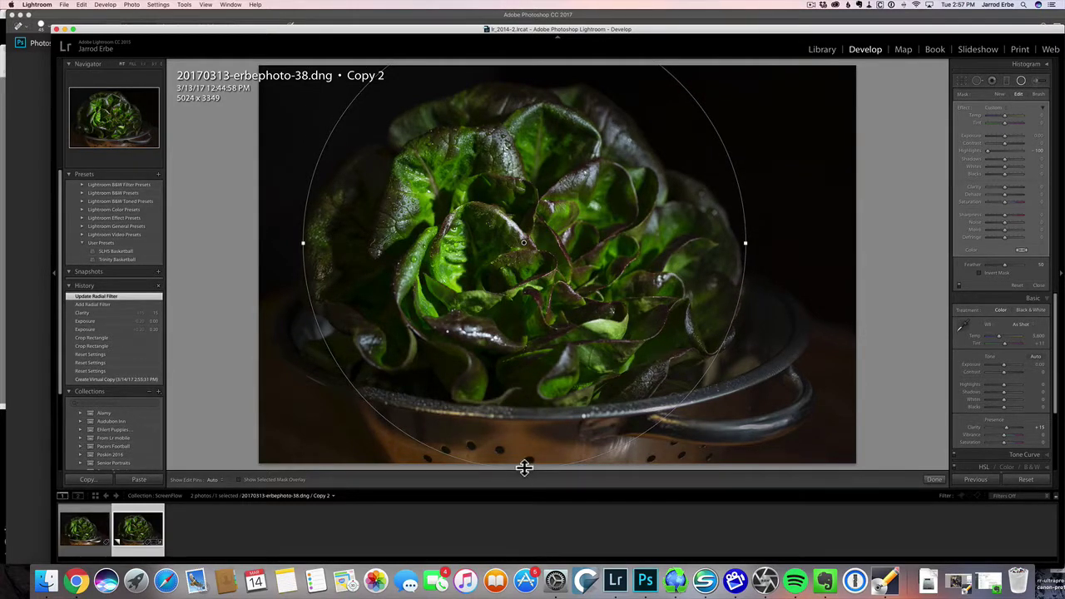
pyautogui.moveTo(525, 468); pyautogui.dragTo(524, 393)
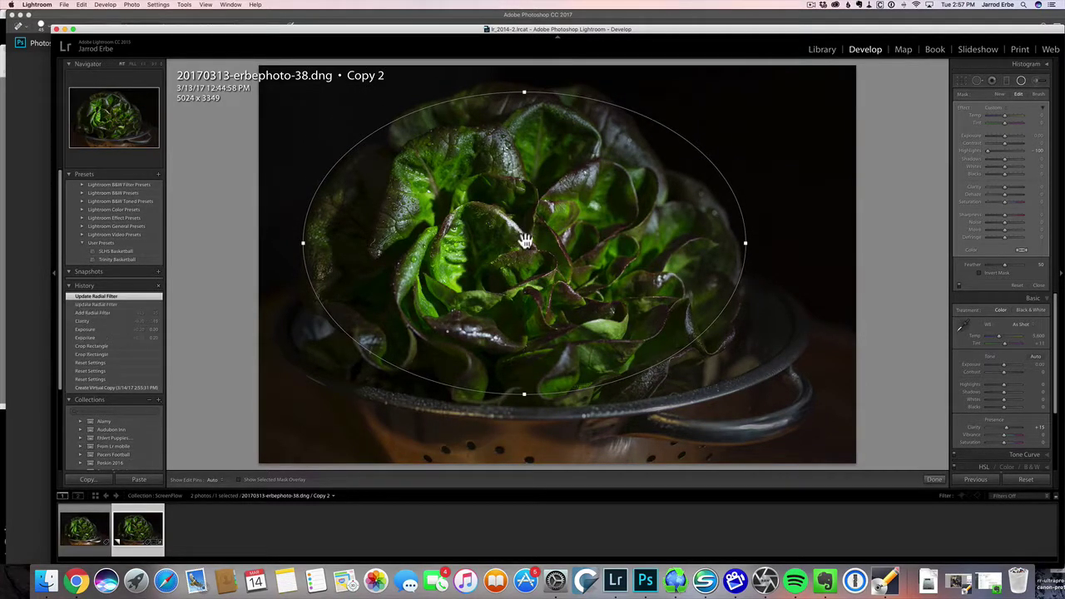
pyautogui.moveTo(525, 241); pyautogui.dragTo(518, 238)
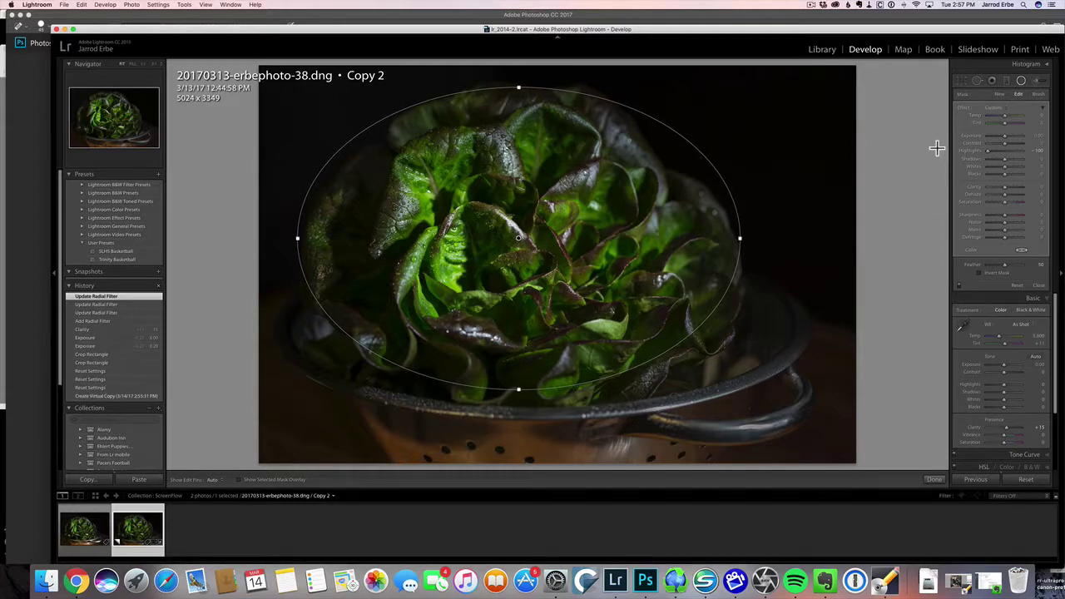
pyautogui.doubleClick(988, 150)
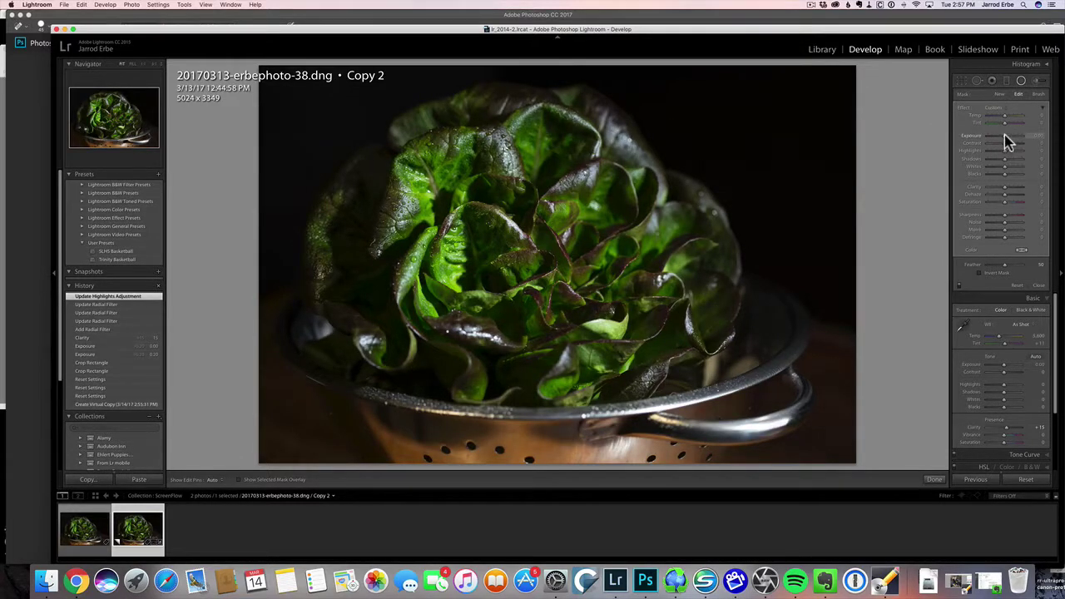
pyautogui.moveTo(1004, 135); pyautogui.dragTo(1004, 134)
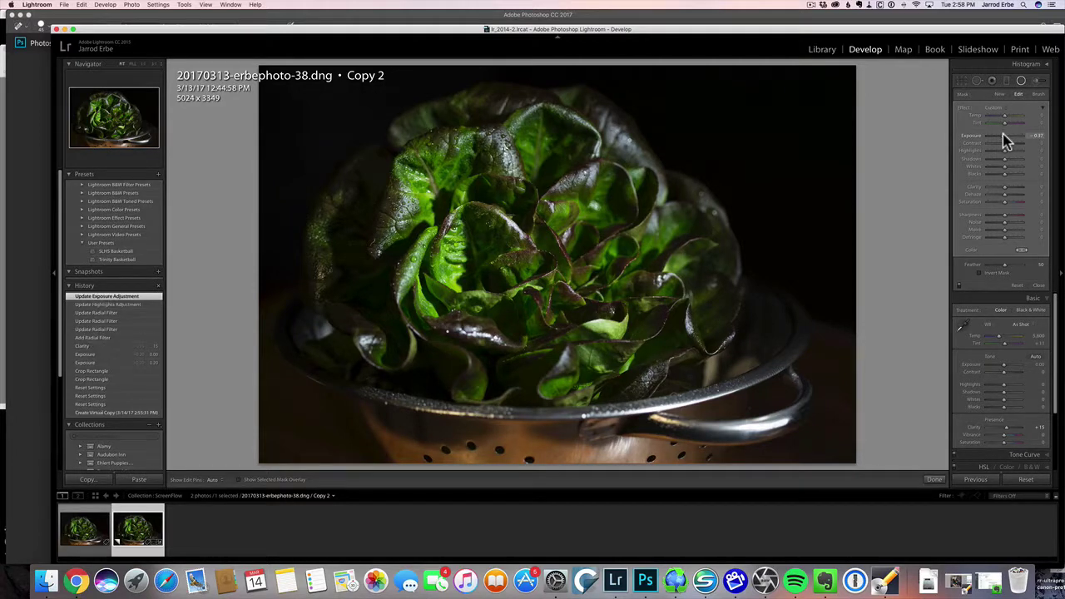
pyautogui.click(931, 480)
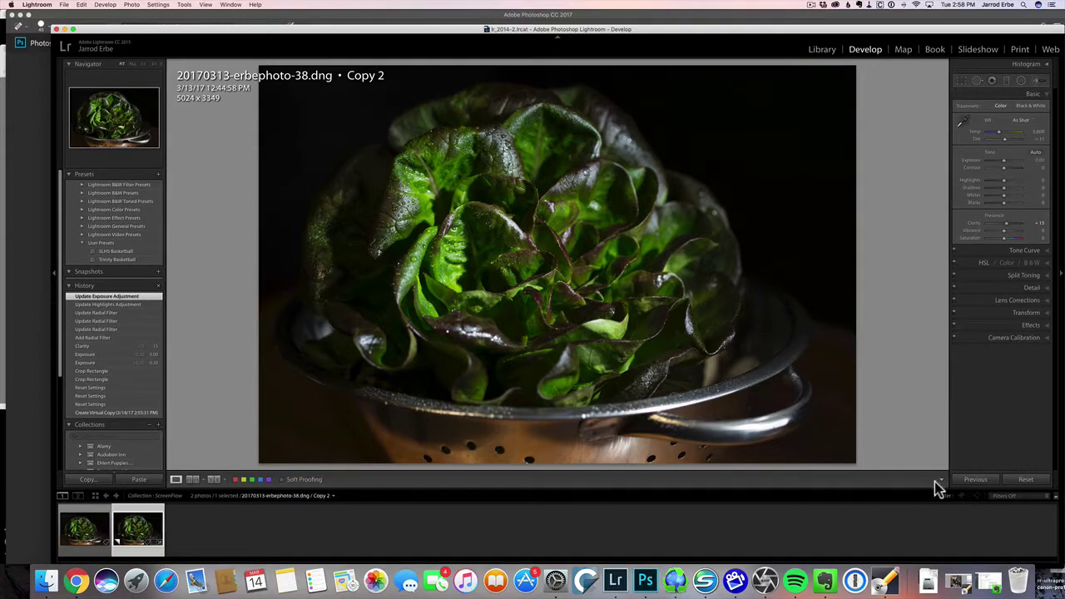
# - Send the photo to Adobe Photoshop CC 2017 via Photo > Edit In
pyautogui.click(131, 5)
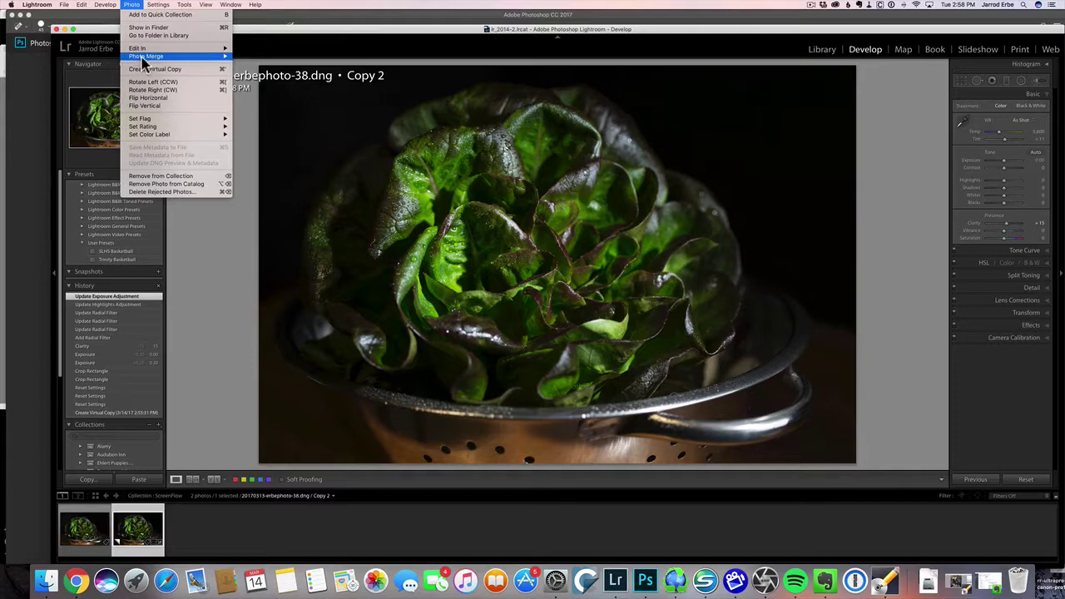
pyautogui.moveTo(141, 48)
pyautogui.click(260, 50)
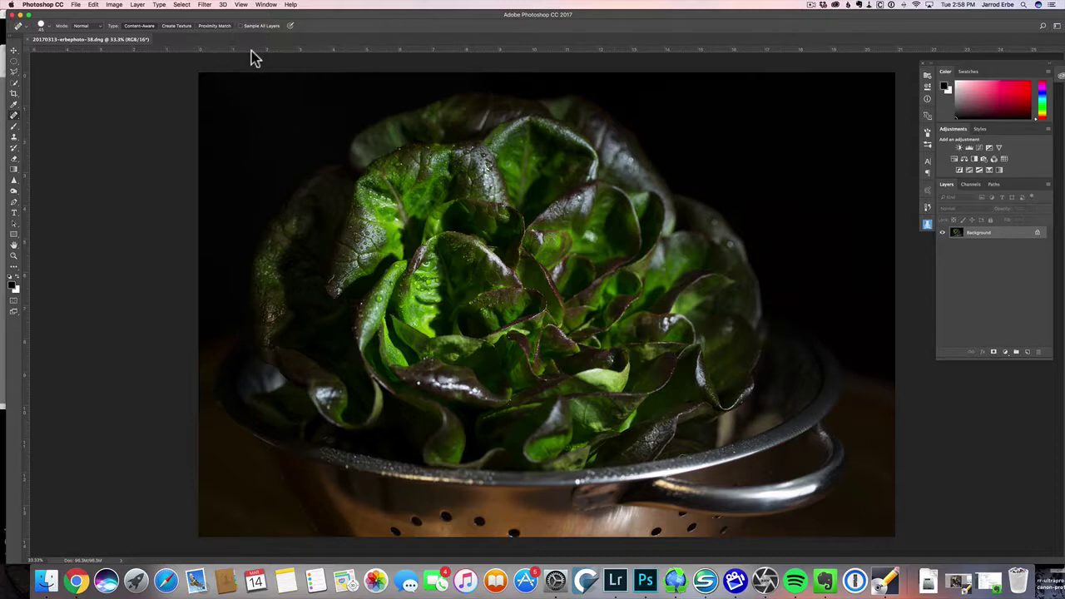
# - Duplicate the background as Layer 1 with Cmd+J and run Filter > Topaz Labs > Topaz Clarity
pyautogui.press('super+j')
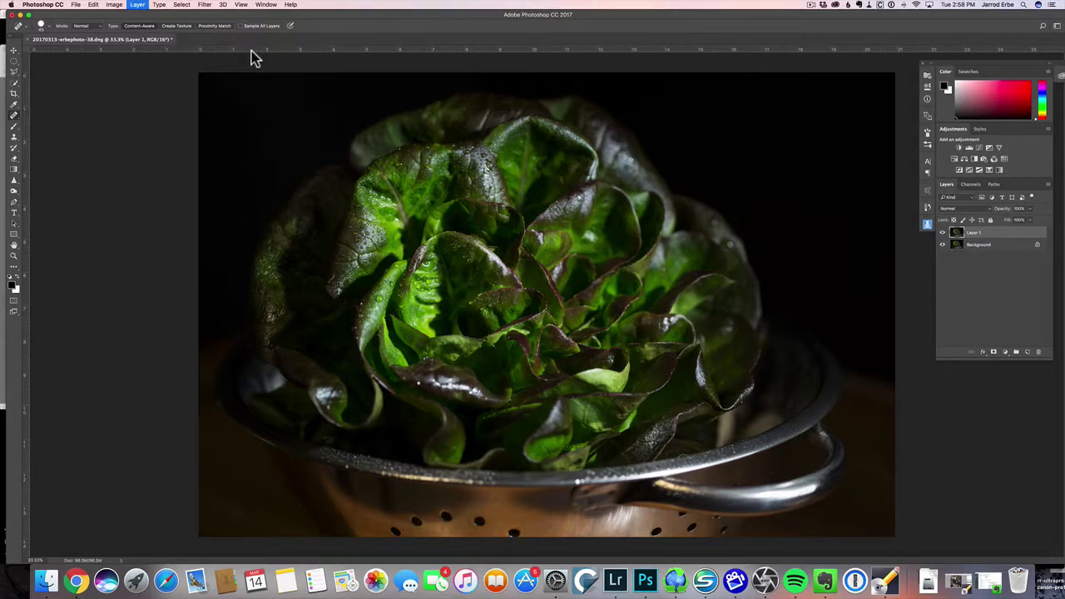
pyautogui.click(204, 5)
pyautogui.moveTo(220, 199)
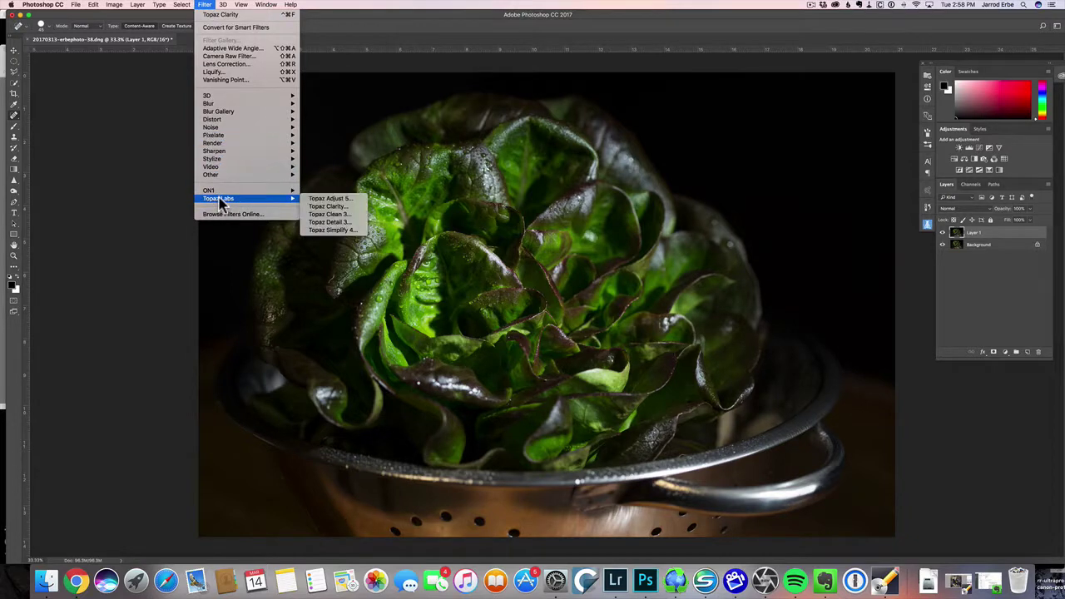
pyautogui.click(325, 207)
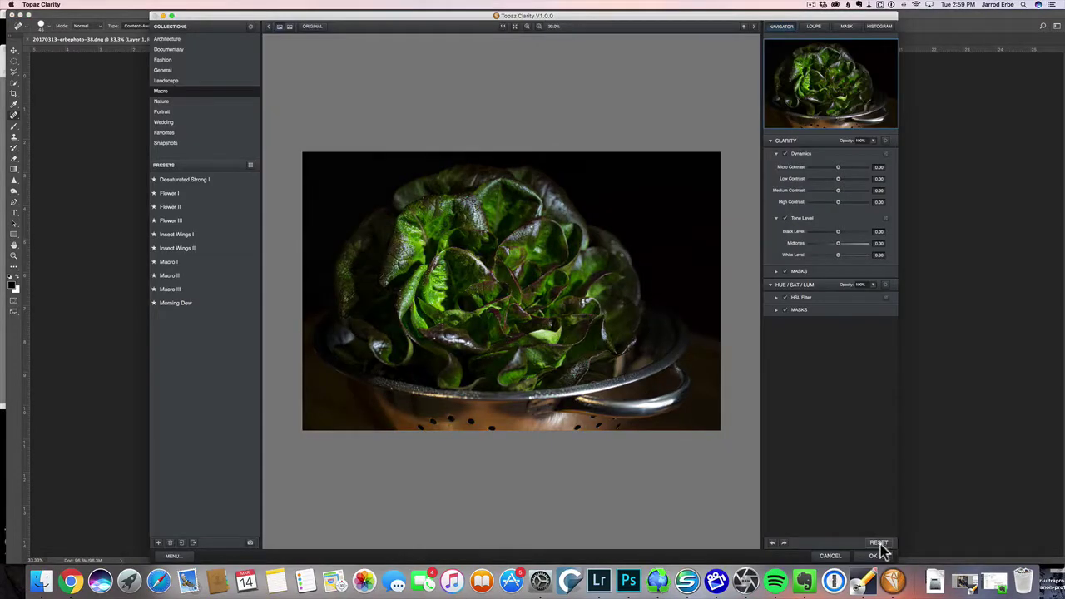
# - Apply the Macro collection's Flower III preset in Topaz Clarity and return to Photoshop
pyautogui.click(163, 93)
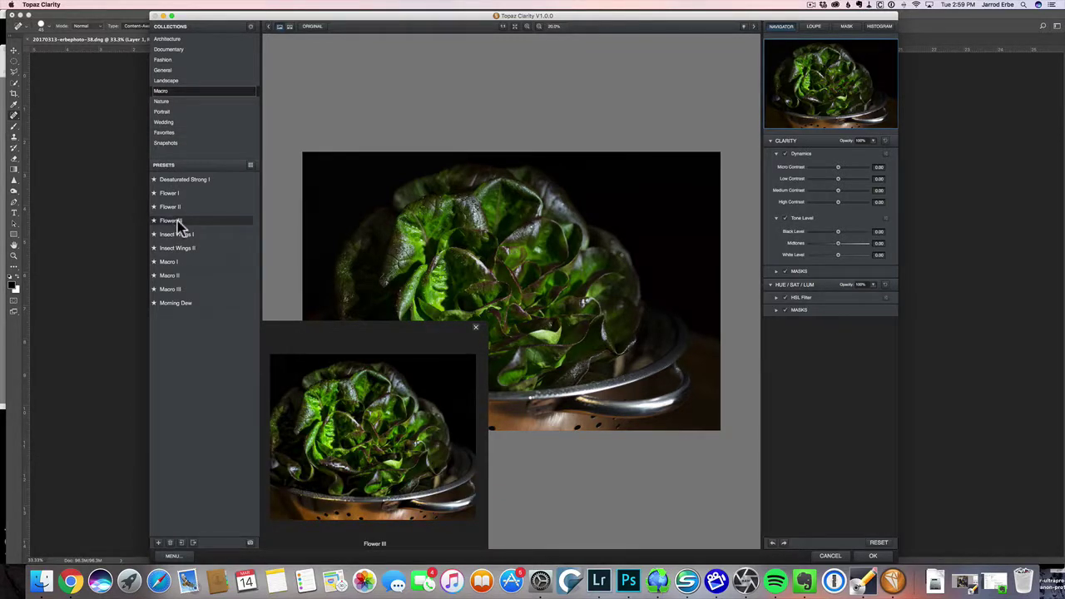
pyautogui.click(177, 221)
pyautogui.click(178, 221)
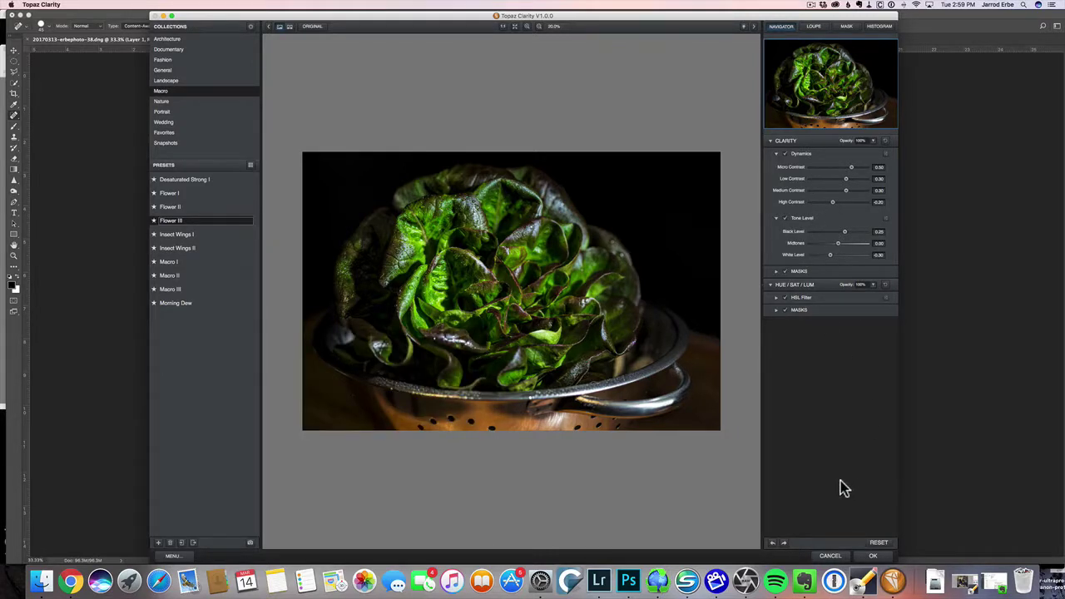
pyautogui.click(871, 556)
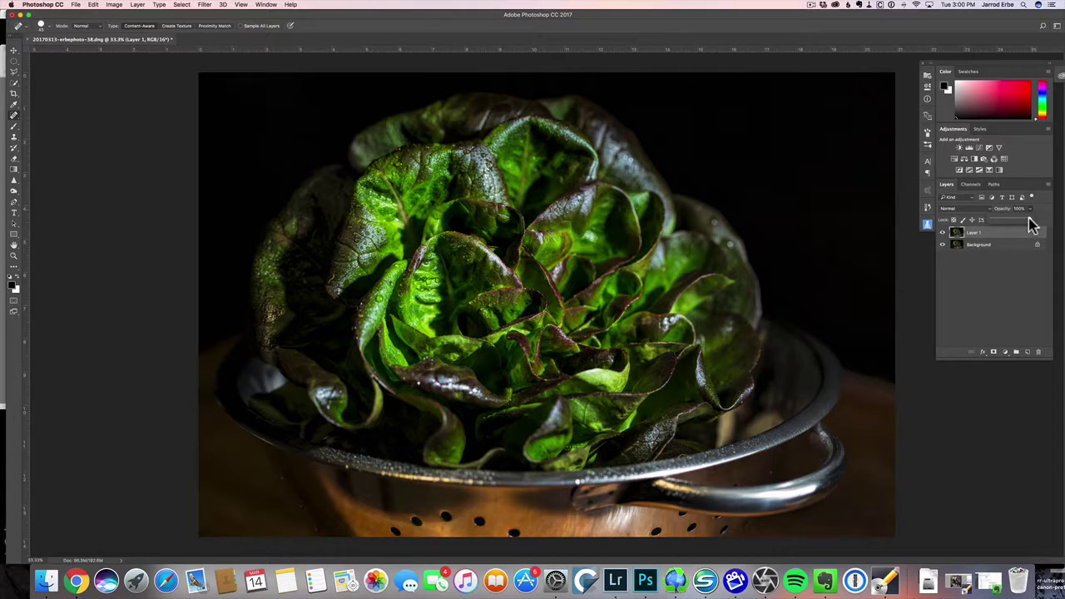
# - Reduce Layer 1's opacity to about 90% to soften the Topaz Clarity effect
pyautogui.moveTo(1028, 218); pyautogui.dragTo(1028, 217)
# - Save the image with File > Save and switch back to Lightroom, showing Edit-3.tif
pyautogui.click(78, 6)
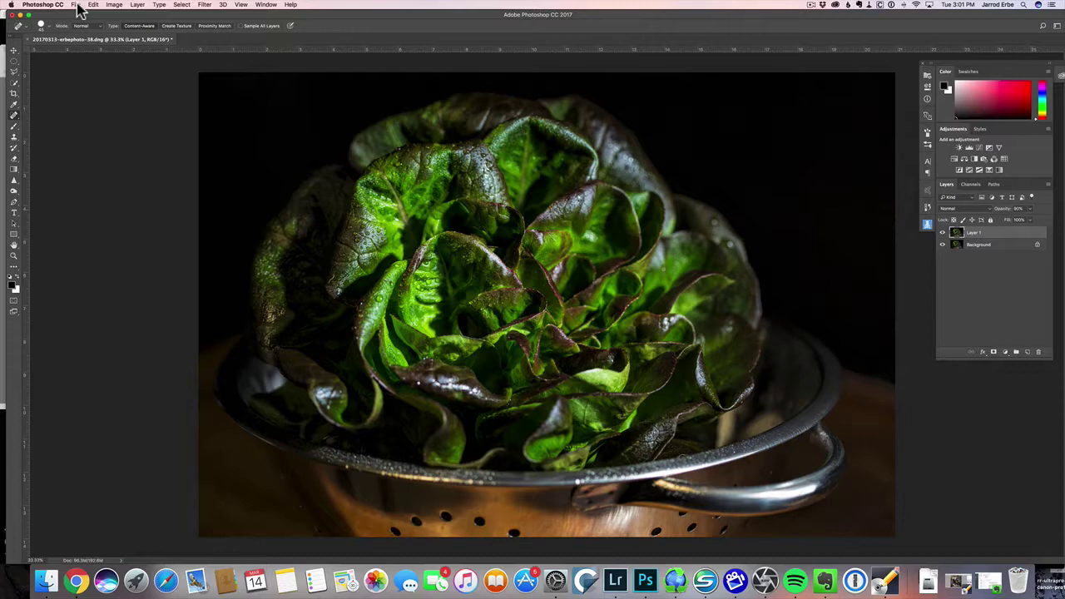
pyautogui.click(77, 6)
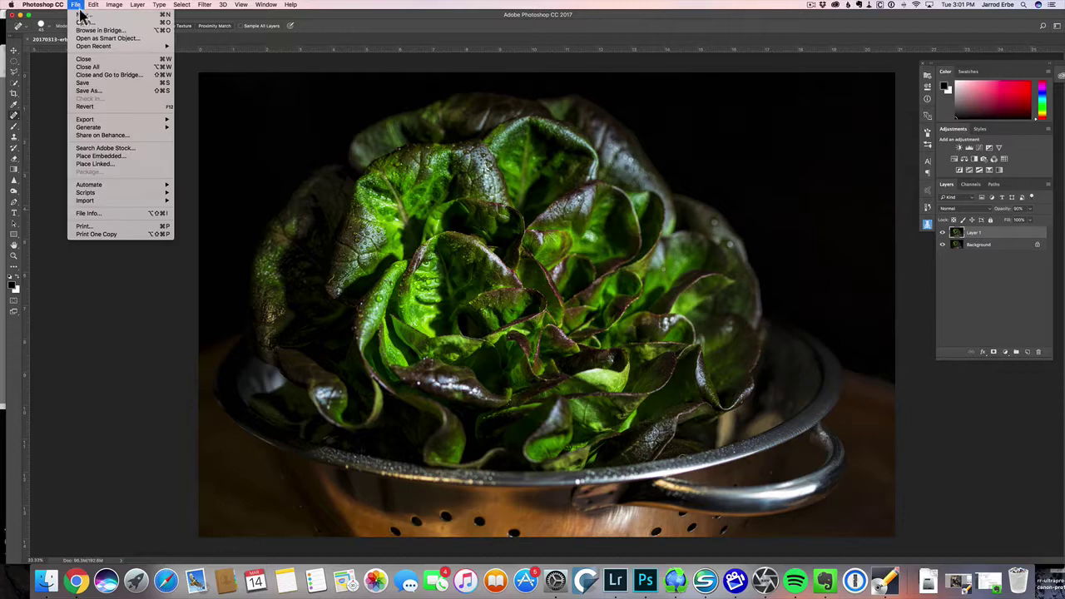
pyautogui.click(90, 82)
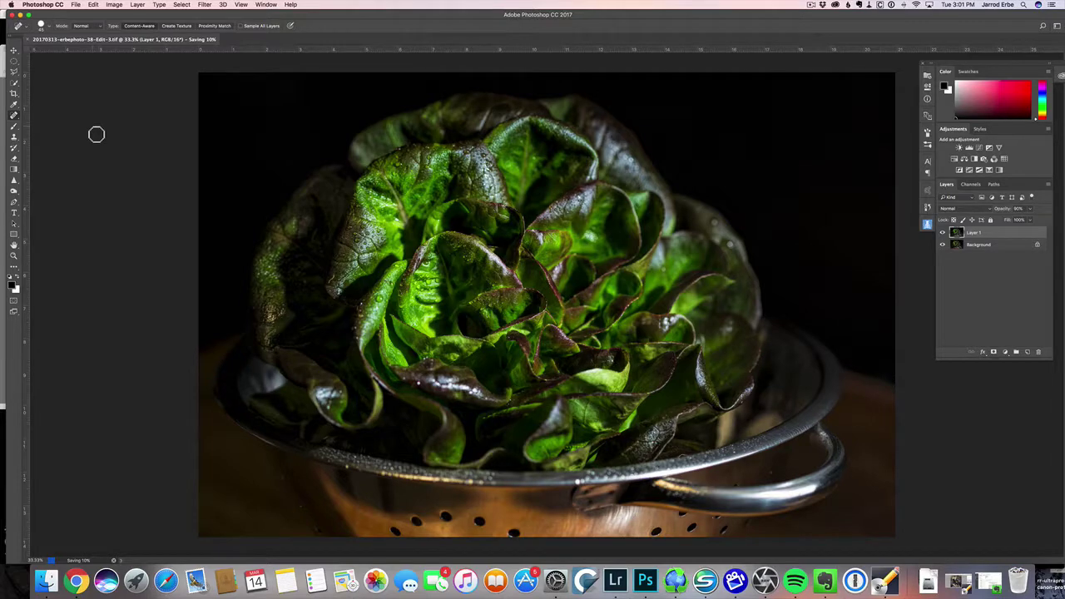
pyautogui.click(616, 583)
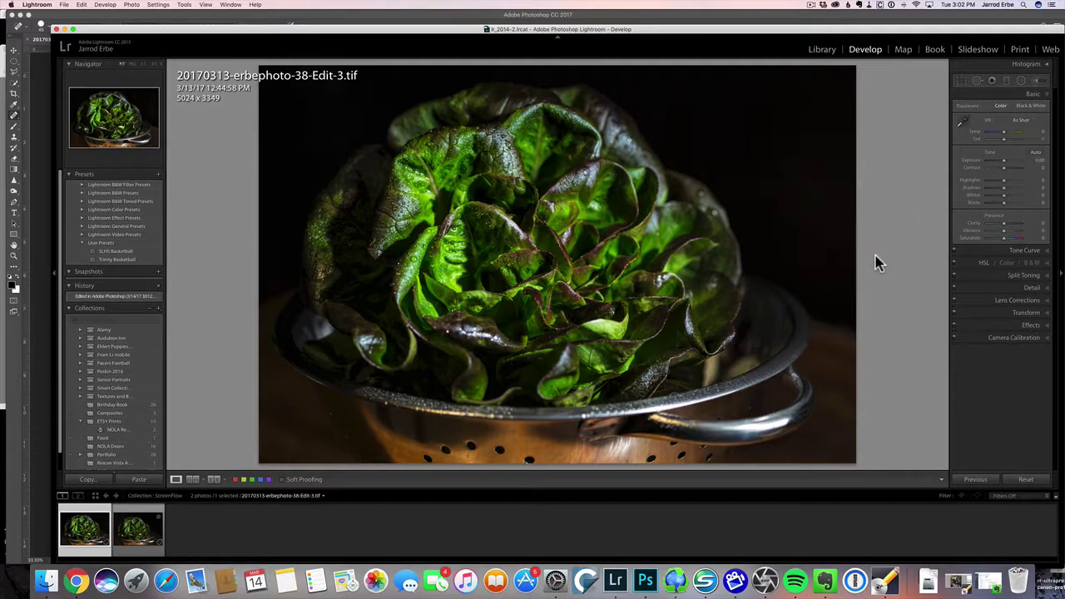
# - Add a graduated filter levelled across the colander's base and reset its Highlights to zero
pyautogui.click(1005, 81)
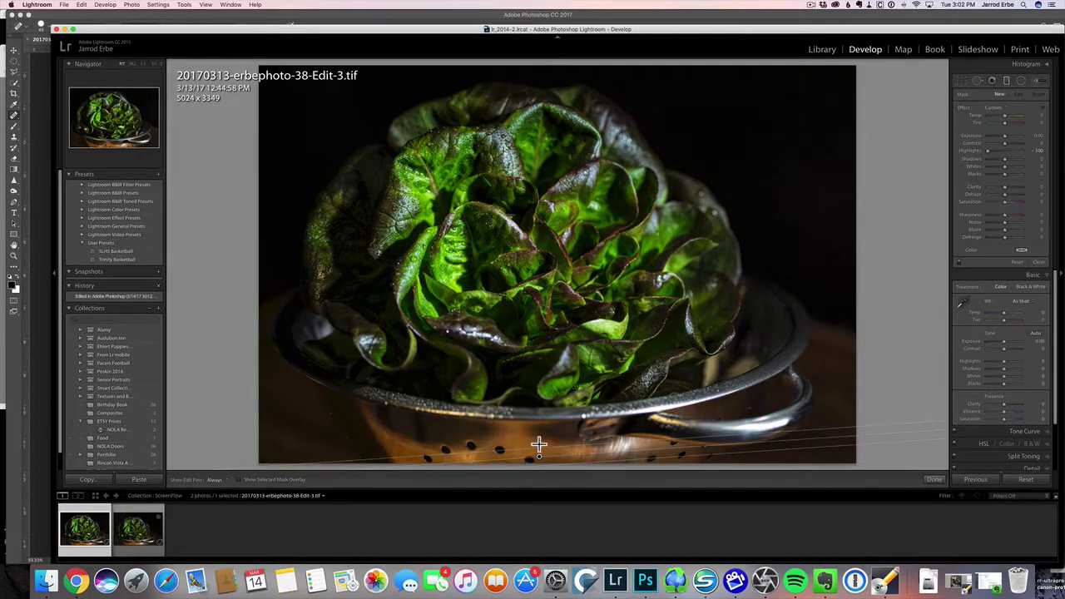
pyautogui.moveTo(538, 445); pyautogui.dragTo(540, 392)
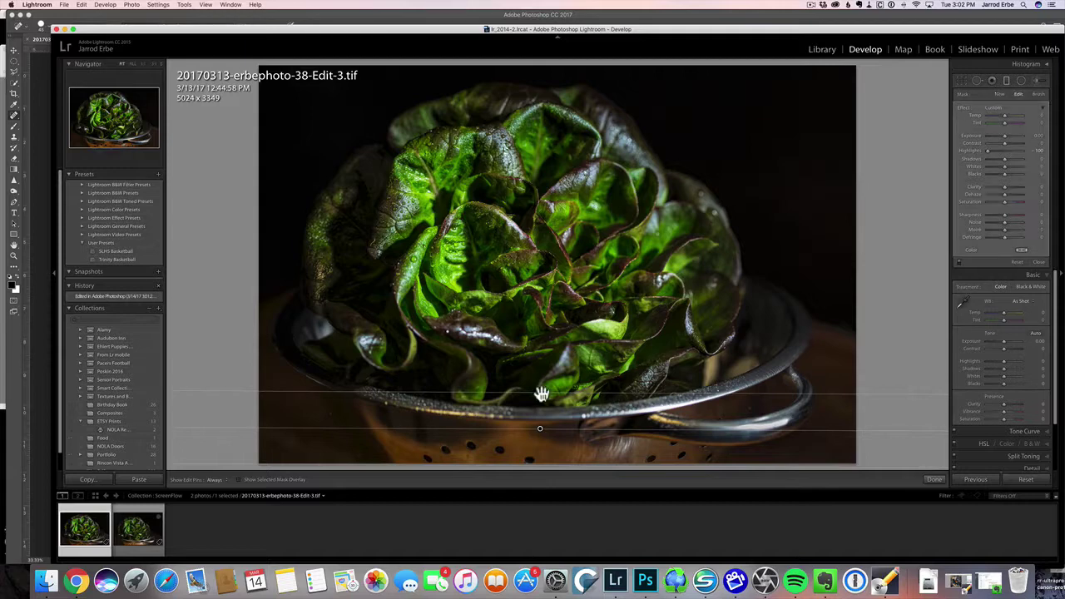
pyautogui.doubleClick(963, 109)
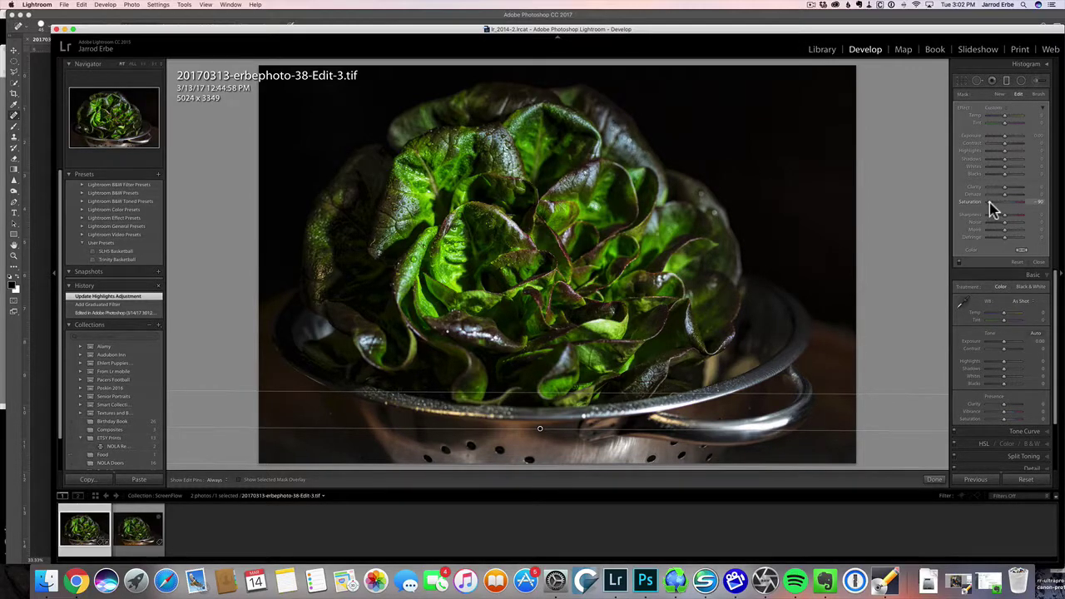
# - Add a radial filter over the lettuce with adjustments reset and exposure slightly lowered
pyautogui.click(934, 480)
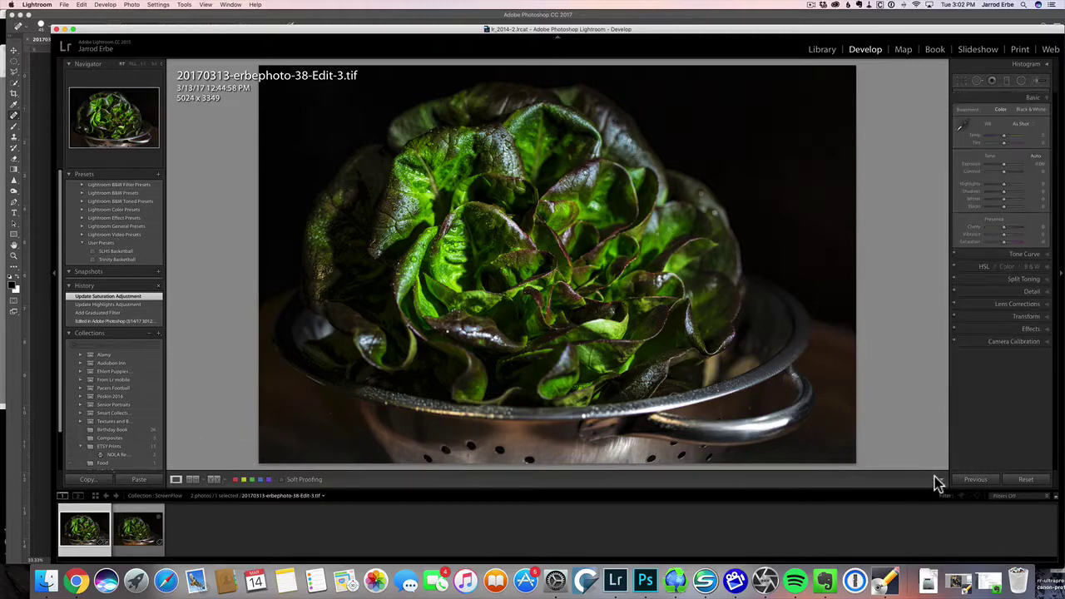
pyautogui.click(1021, 81)
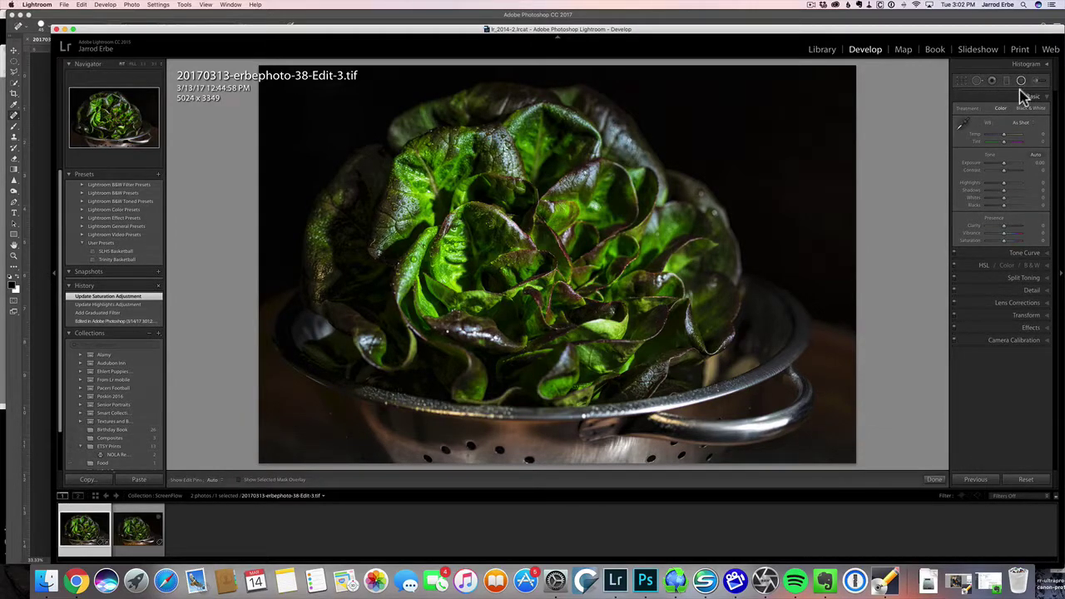
pyautogui.moveTo(518, 116); pyautogui.dragTo(767, 265)
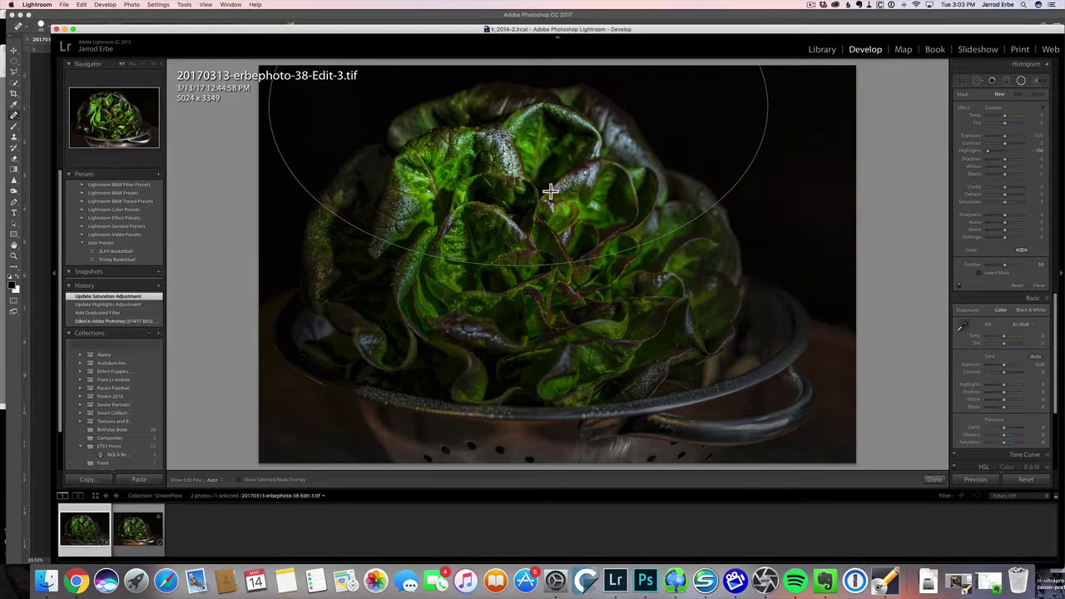
pyautogui.moveTo(519, 107); pyautogui.dragTo(524, 240)
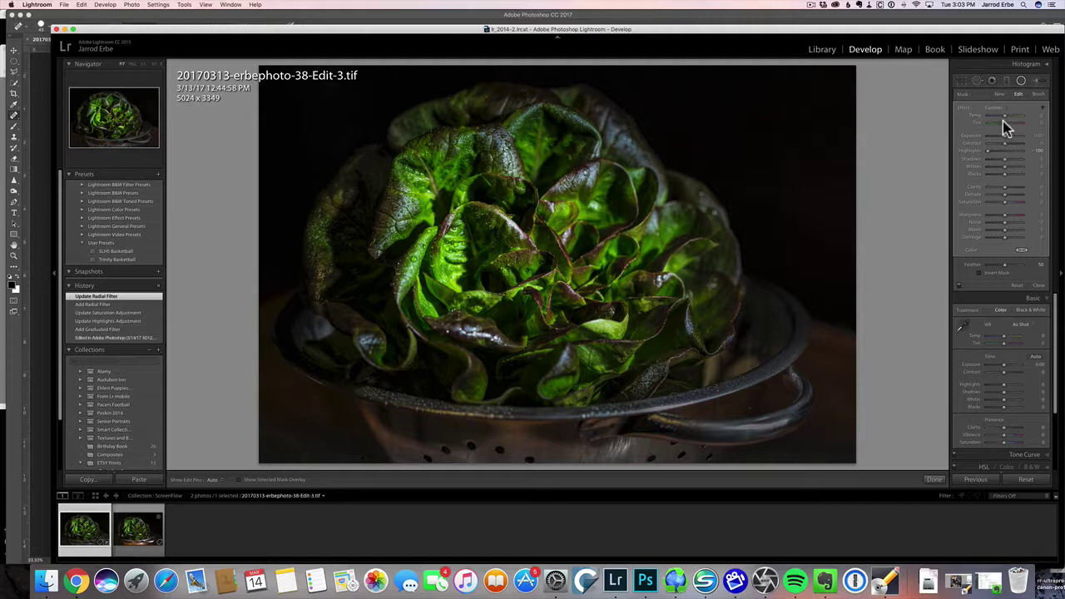
pyautogui.doubleClick(965, 110)
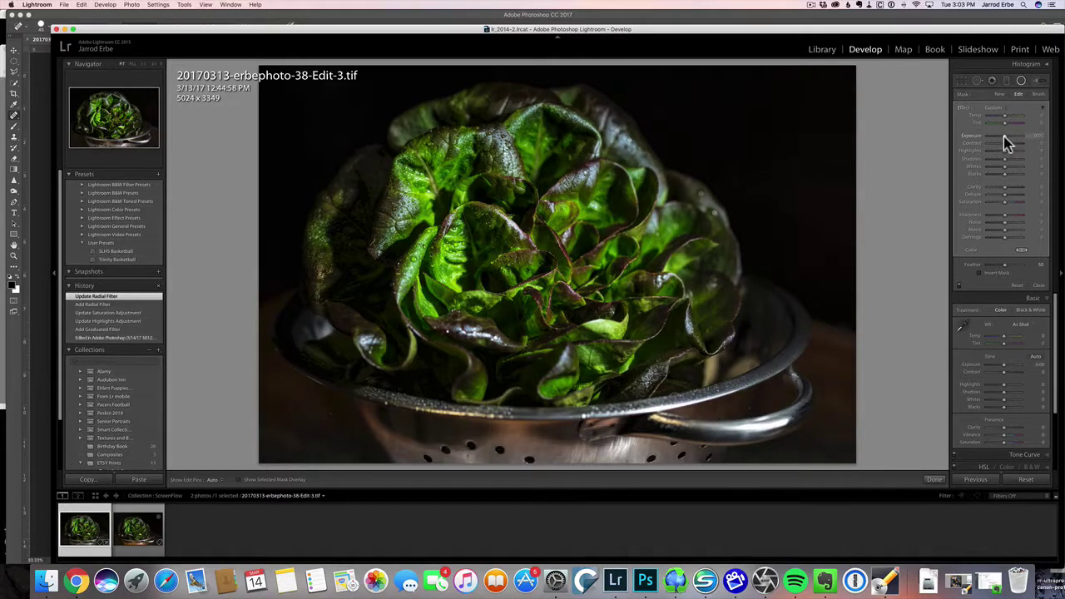
pyautogui.click(1003, 137)
pyautogui.moveTo(1004, 136); pyautogui.dragTo(1001, 137)
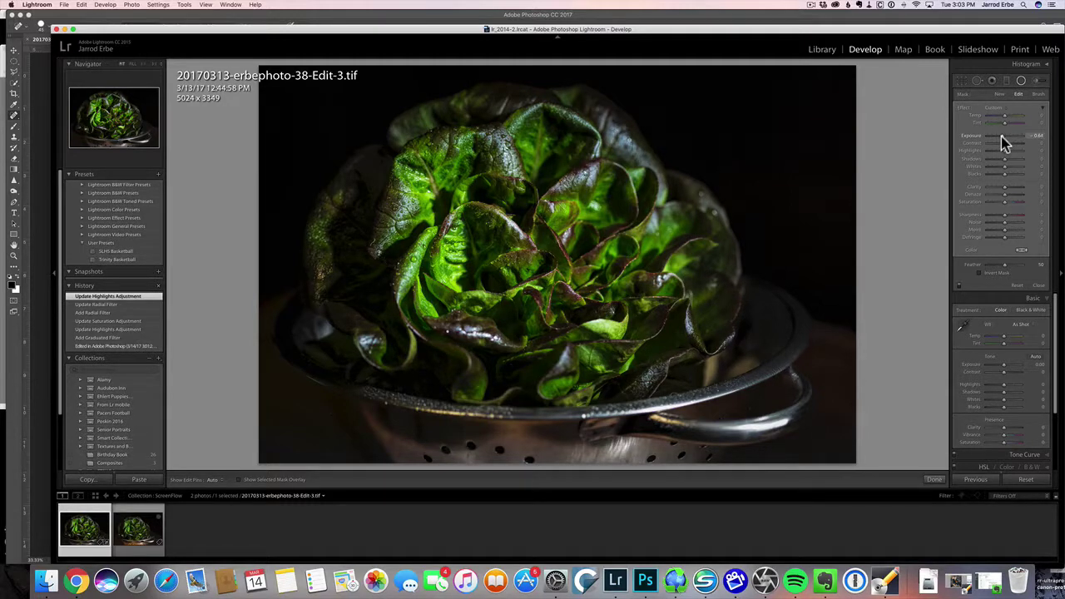
pyautogui.click(1001, 137)
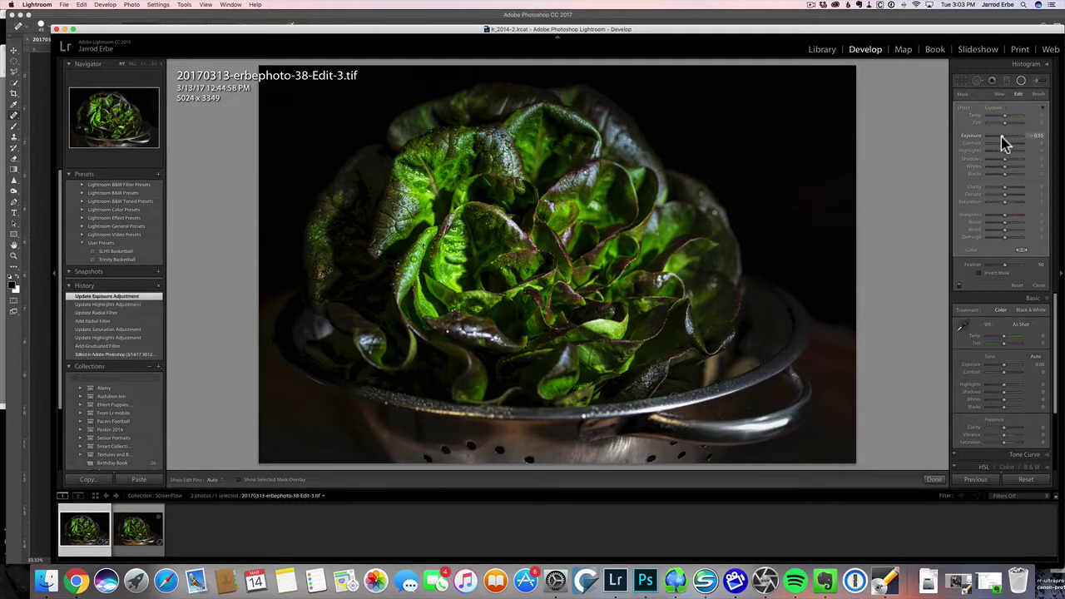
pyautogui.click(932, 480)
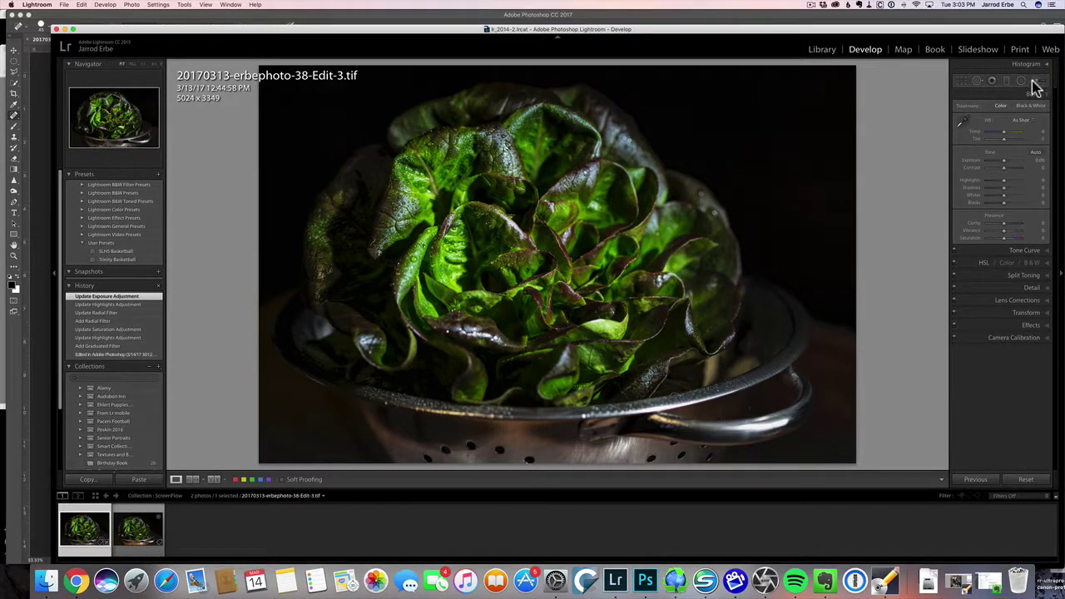
# - Heal the blemish on the colander's left rim with Spot Removal in Heal mode
pyautogui.click(978, 81)
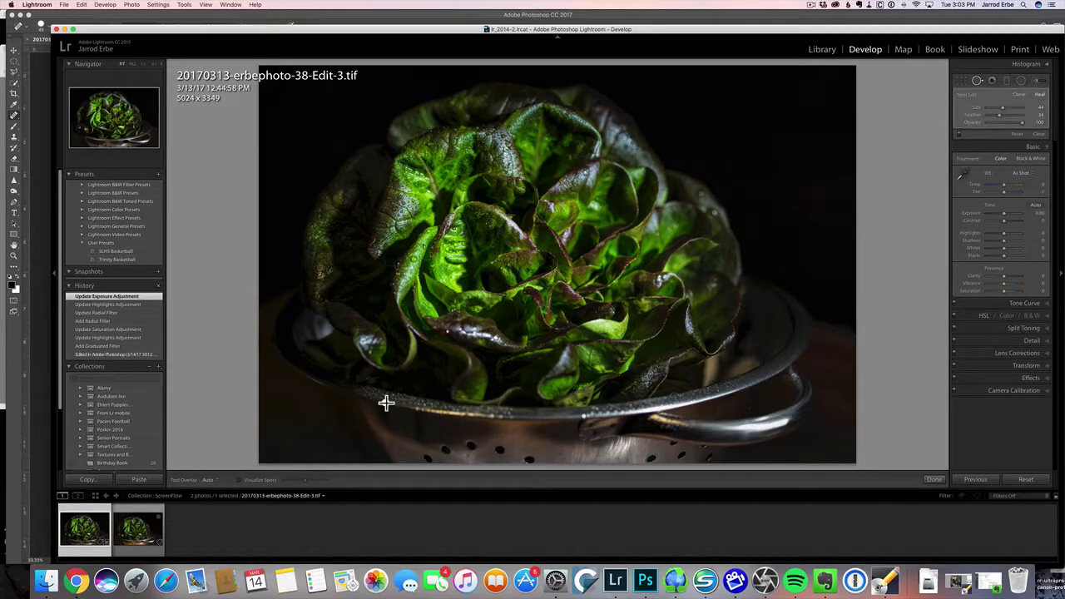
pyautogui.click(382, 403)
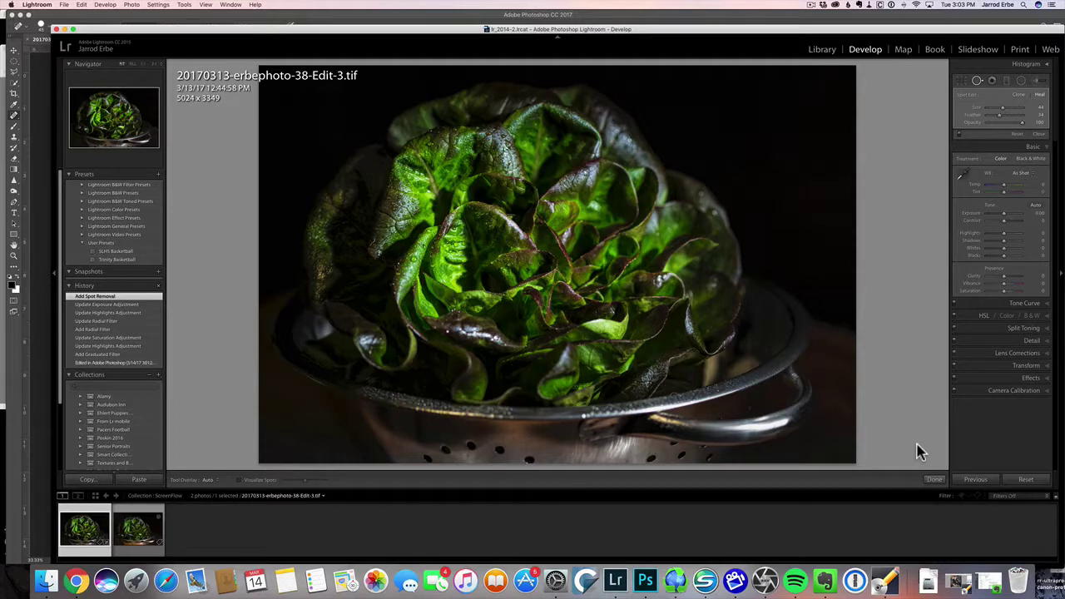
pyautogui.click(933, 481)
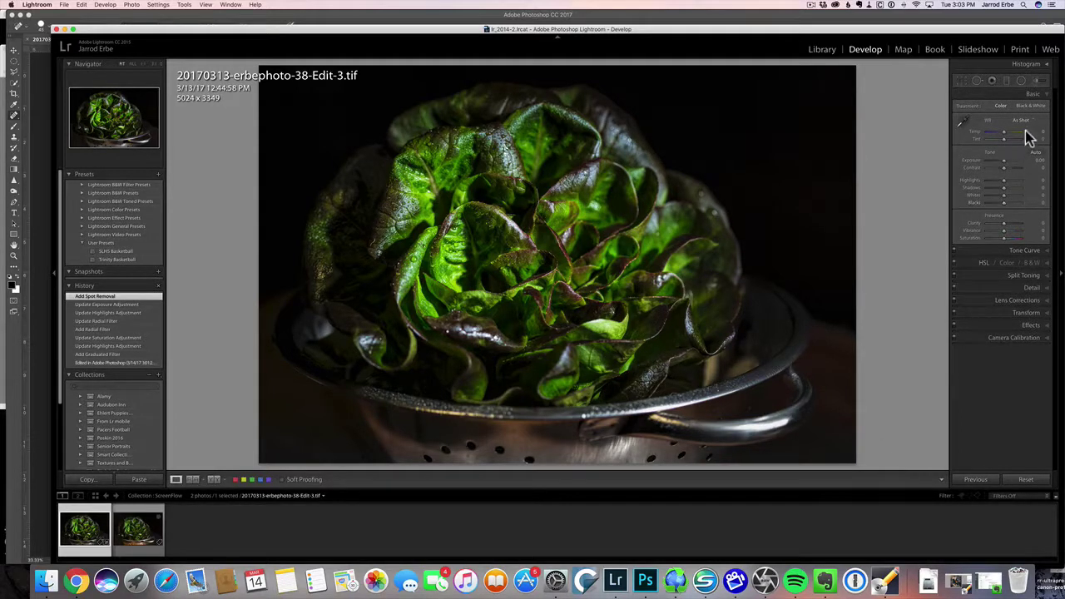
# - Pick the Burn (Darken) effect preset for the Adjustment Brush
pyautogui.click(1035, 81)
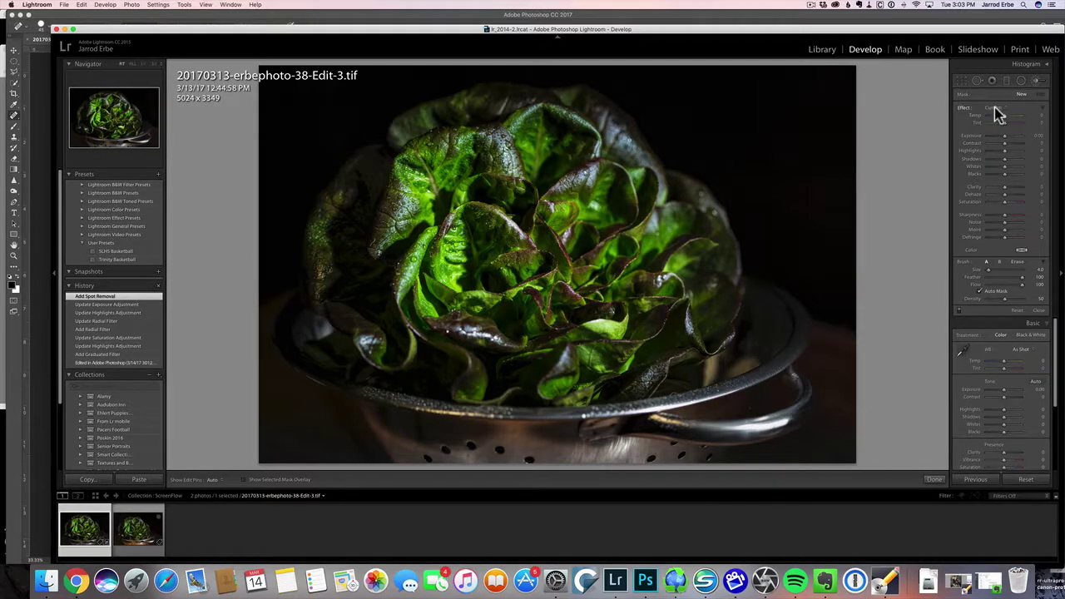
pyautogui.click(994, 108)
pyautogui.click(988, 216)
# - With pins hidden, paint burn strokes at -0.30 exposure over the lettuce's left leaves and centre
pyautogui.press('h')
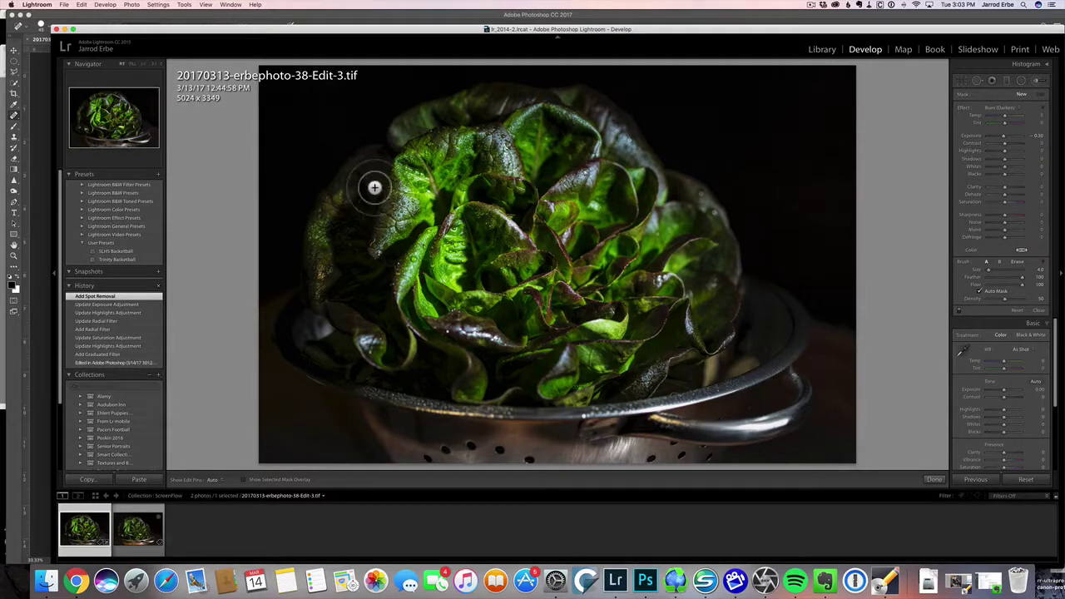
pyautogui.moveTo(389, 204); pyautogui.dragTo(385, 223)
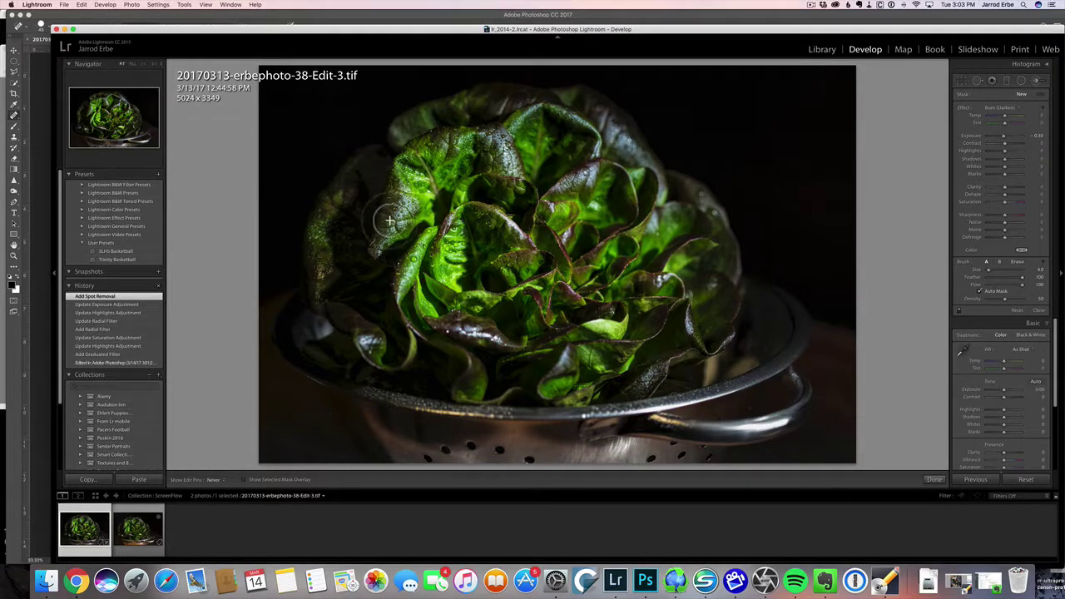
pyautogui.press('h')
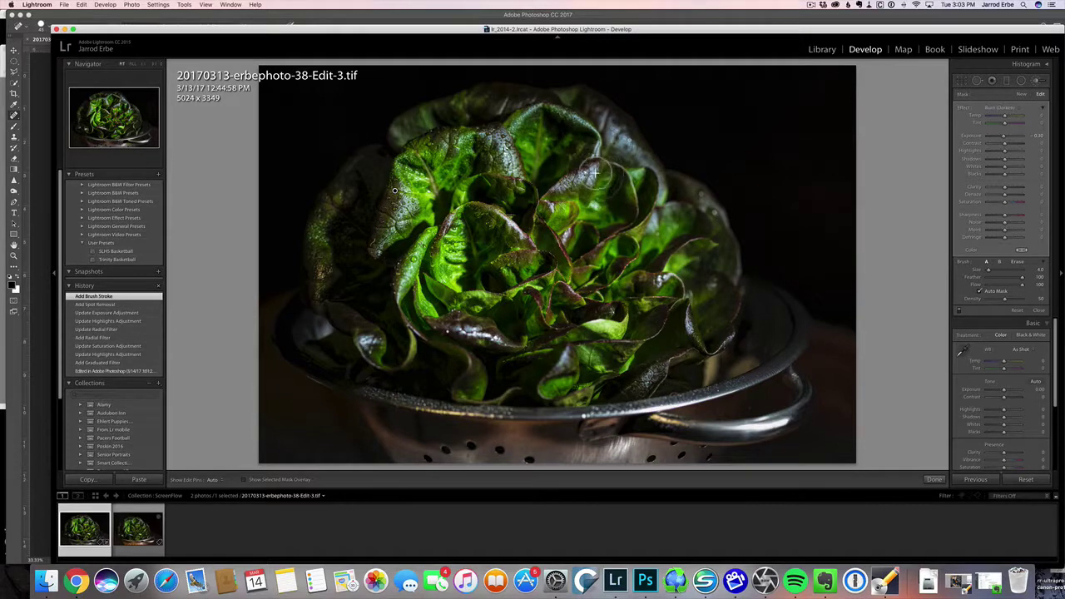
pyautogui.moveTo(583, 173)
pyautogui.mouseDown()
pyautogui.moveTo(531, 212)
pyautogui.moveTo(526, 193)
pyautogui.moveTo(559, 245)
pyautogui.moveTo(537, 279)
pyautogui.moveTo(499, 237)
pyautogui.moveTo(439, 230)
pyautogui.moveTo(516, 224)
pyautogui.moveTo(455, 258)
pyautogui.moveTo(441, 206)
pyautogui.mouseUp()
pyautogui.moveTo(395, 282); pyautogui.dragTo(439, 288)
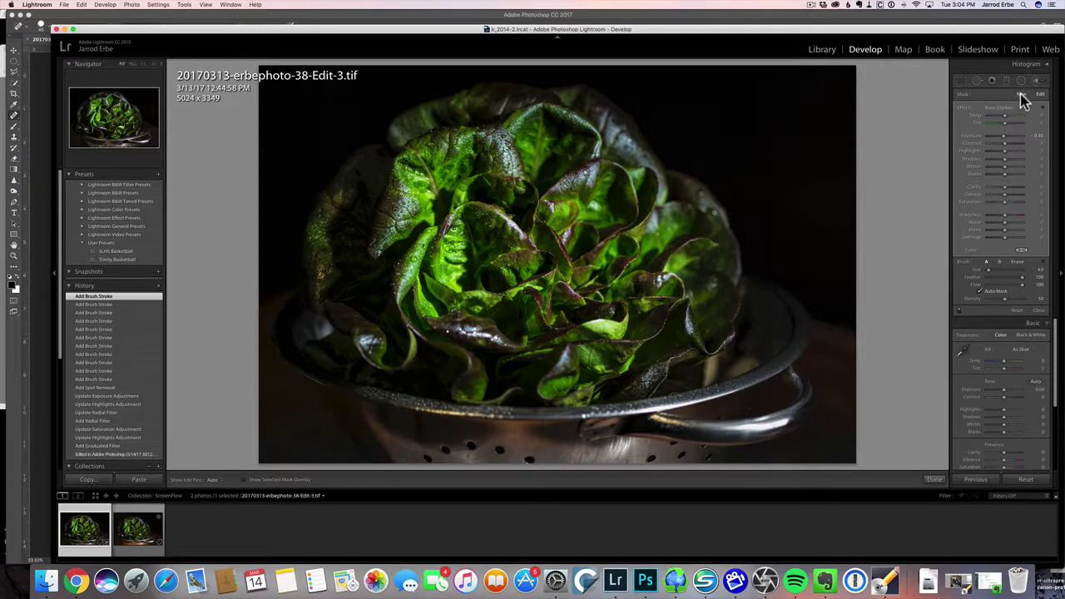
# - Switch the brush to Dodge (Lighten) and paint 0.25-exposure strokes over the lettuce's top leaves
pyautogui.click(1006, 111)
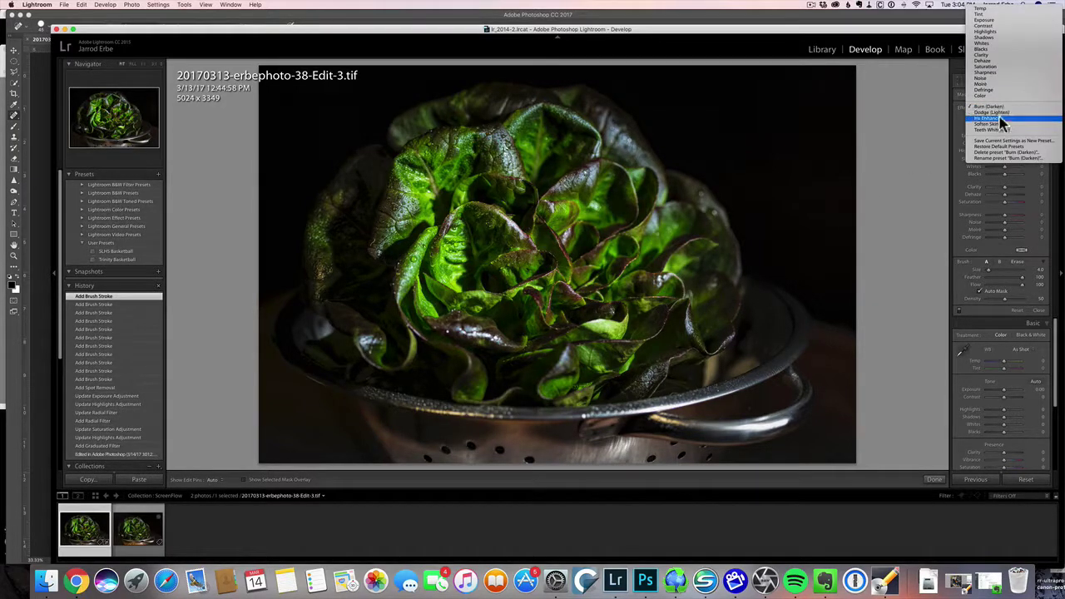
pyautogui.click(997, 111)
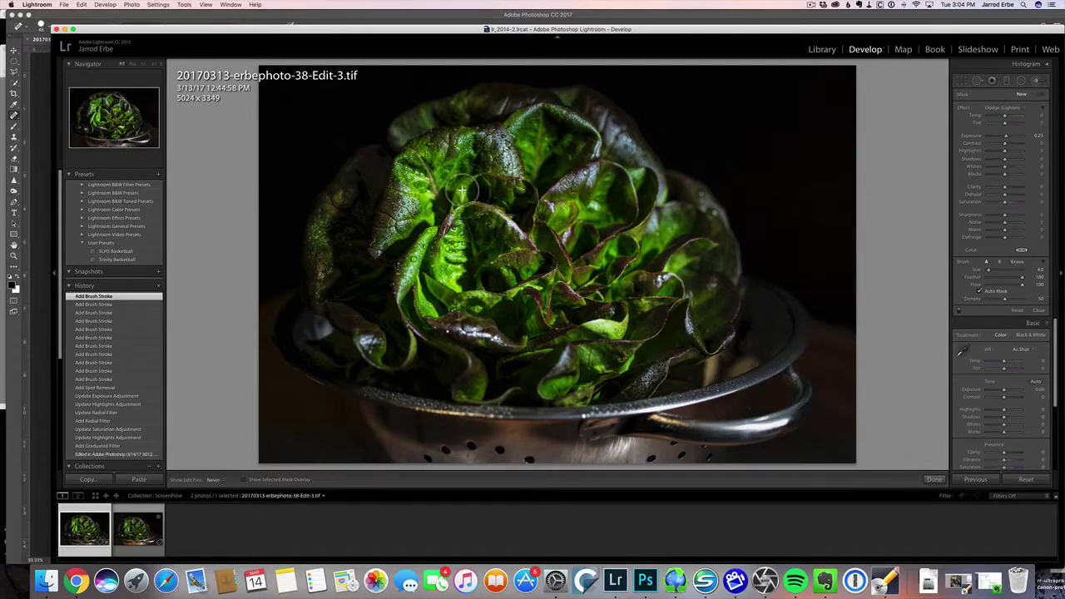
pyautogui.moveTo(462, 192)
pyautogui.mouseDown()
pyautogui.moveTo(456, 162)
pyautogui.moveTo(423, 184)
pyautogui.moveTo(463, 176)
pyautogui.mouseUp()
pyautogui.moveTo(524, 143)
pyautogui.mouseDown()
pyautogui.moveTo(554, 111)
pyautogui.moveTo(573, 116)
pyautogui.moveTo(559, 115)
pyautogui.moveTo(582, 177)
pyautogui.moveTo(539, 212)
pyautogui.moveTo(499, 215)
pyautogui.moveTo(514, 226)
pyautogui.moveTo(506, 218)
pyautogui.moveTo(502, 250)
pyautogui.moveTo(433, 257)
pyautogui.moveTo(420, 247)
pyautogui.moveTo(405, 272)
pyautogui.moveTo(421, 243)
pyautogui.moveTo(403, 277)
pyautogui.moveTo(427, 257)
pyautogui.mouseUp()
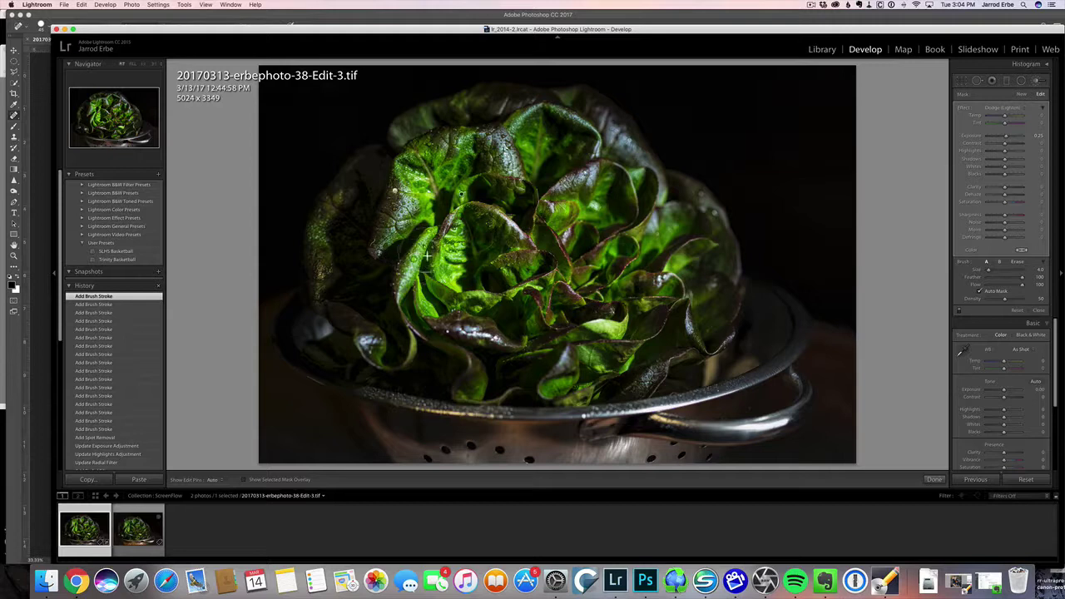
# - Finish the brushwork, set Detail Sharpening Amount to 25, and compare against the original
pyautogui.click(933, 479)
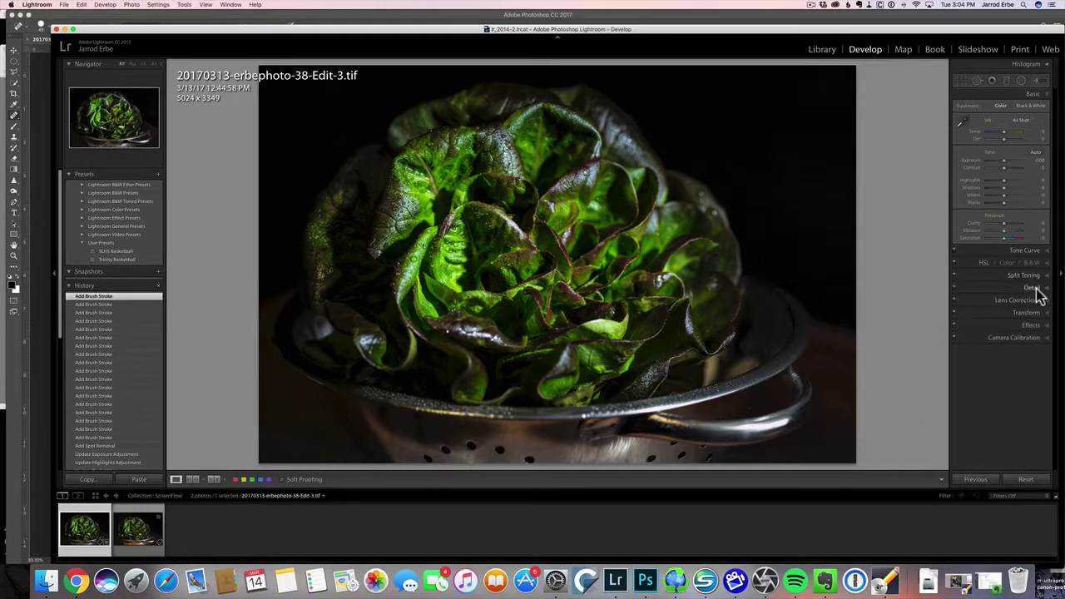
pyautogui.click(1033, 288)
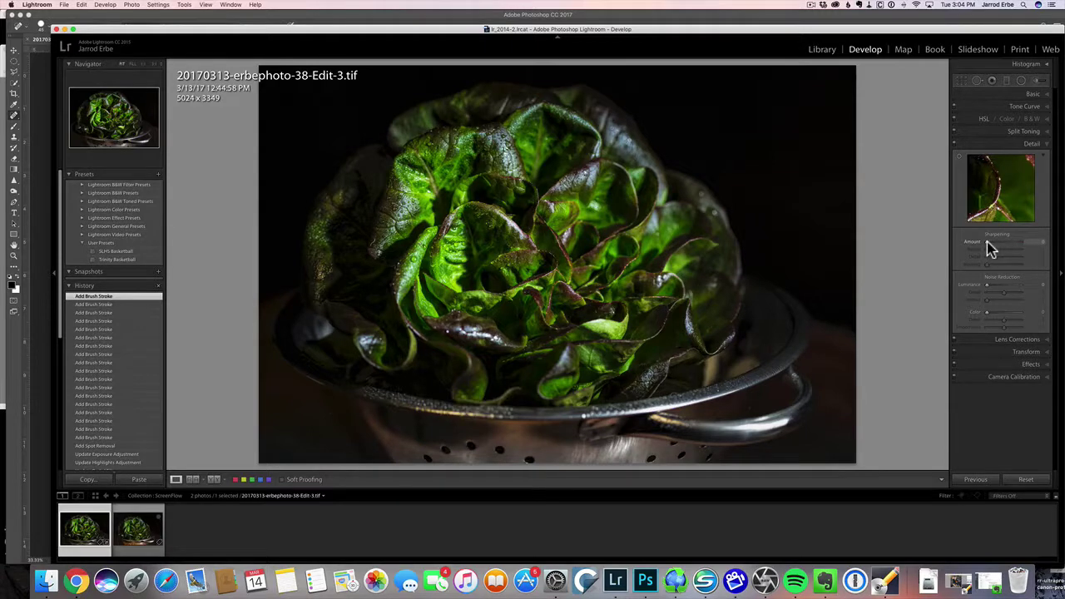
pyautogui.moveTo(987, 242); pyautogui.dragTo(993, 243)
pyautogui.moveTo(992, 240); pyautogui.dragTo(993, 240)
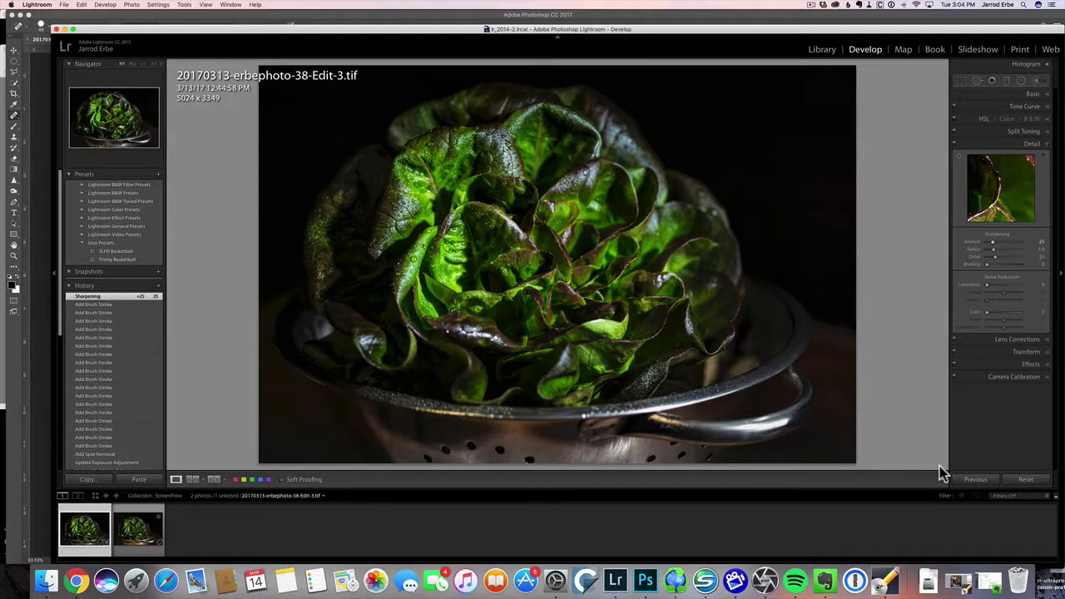
pyautogui.press('Right')
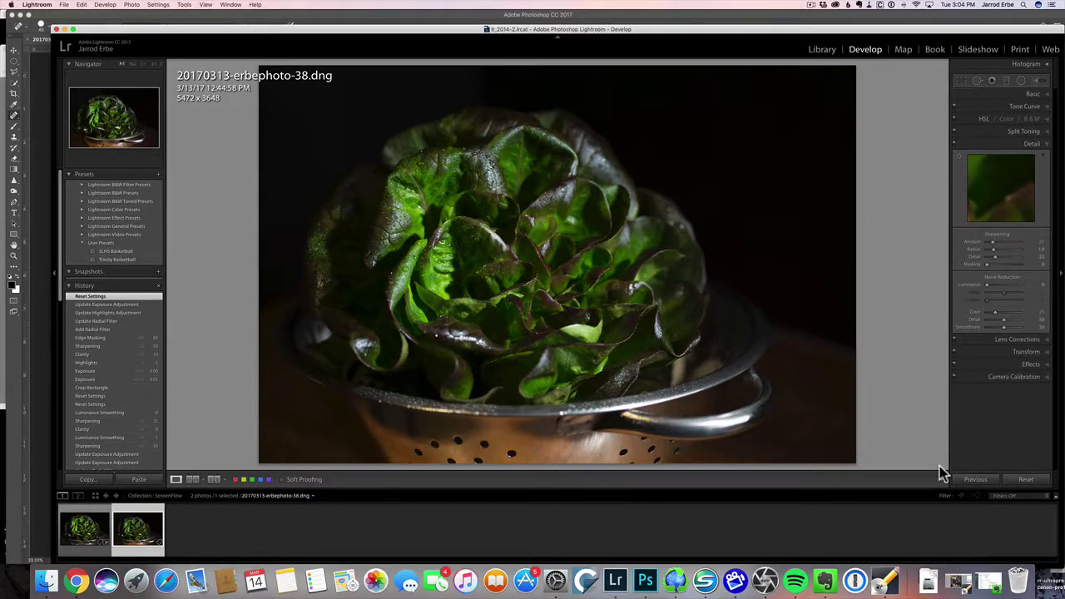
pyautogui.press('Left')
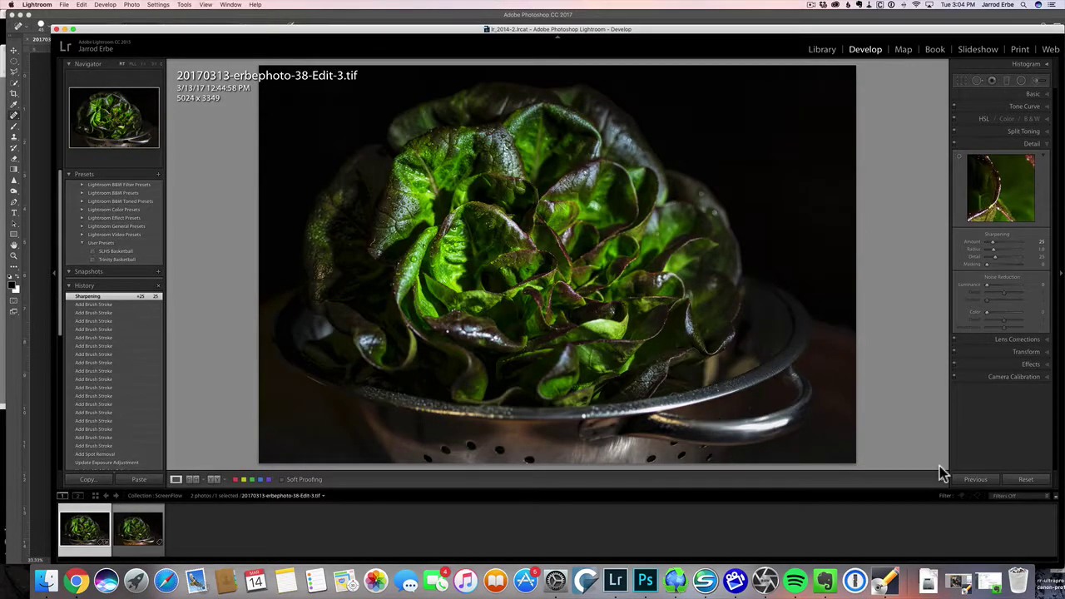